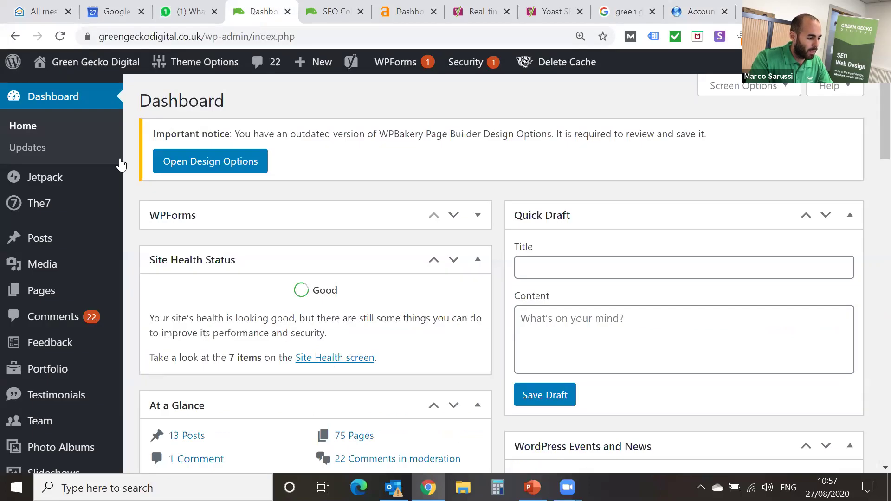
Step: Search the site's pages list for "seo com" and open the Local SEO Company – Green Gecko Digital page for editing
left_click(144, 294)
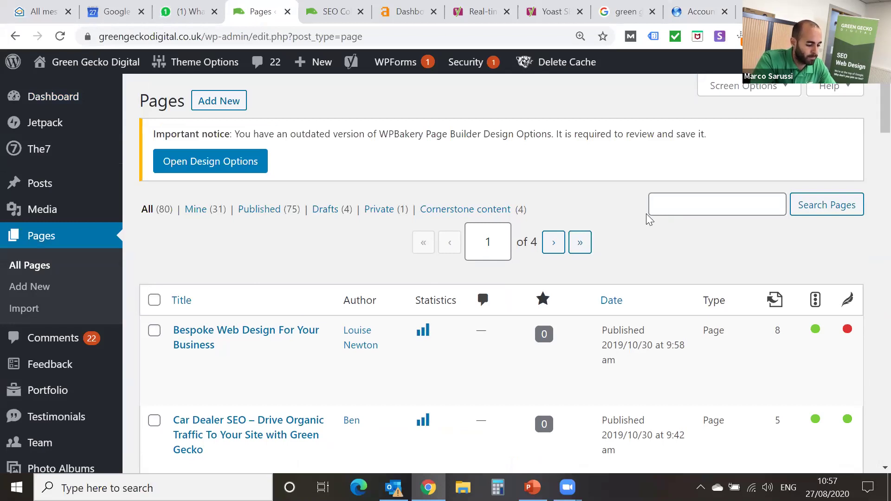
key("ctrl+f")
type("seo com")
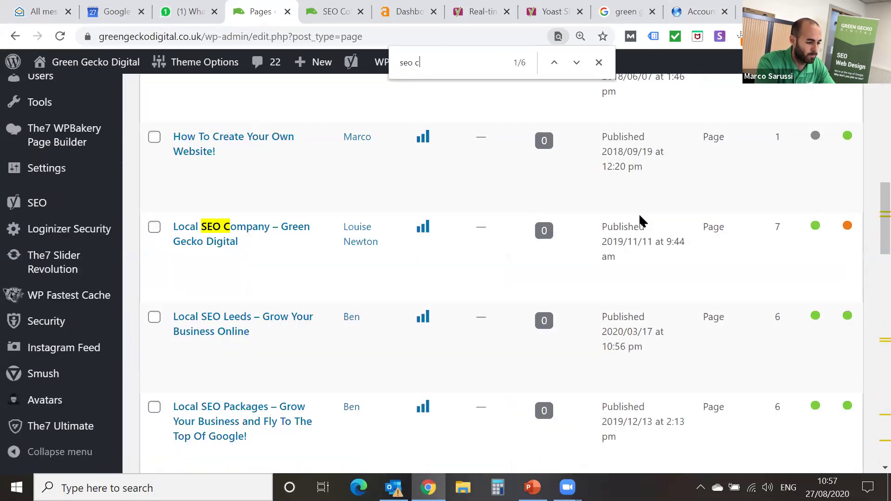
left_click(274, 230)
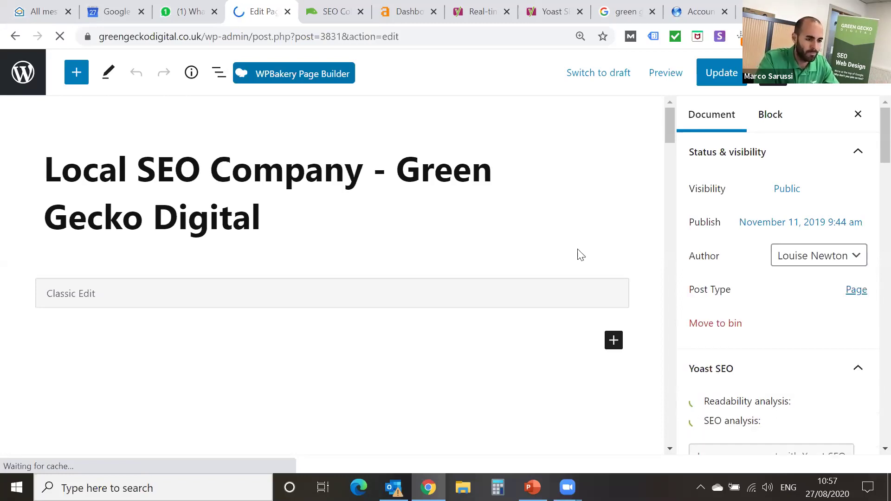
Step: Examine Yoast's Real-time Content Analysis page, including the content box, focus keyword field, snippet preview and content assessments
left_click(402, 24)
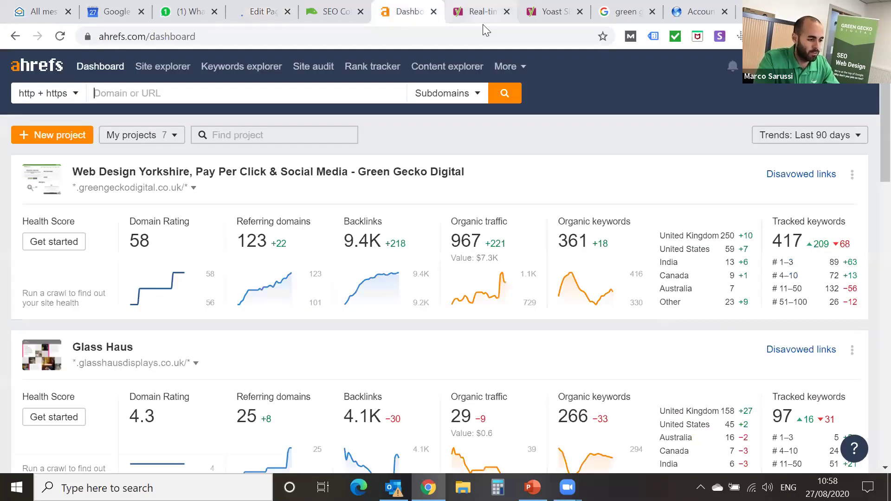
left_click(483, 24)
left_click(393, 33)
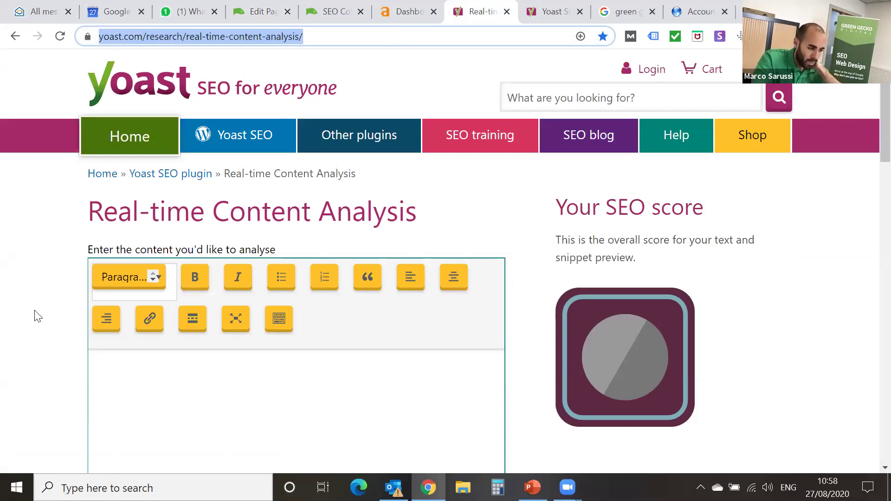
scroll(38, 317, "down", 1)
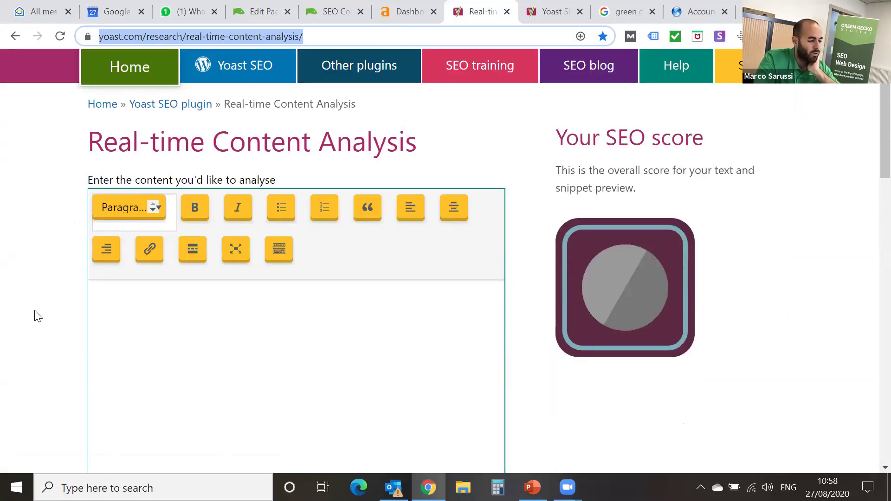
scroll(38, 316, "up", 1)
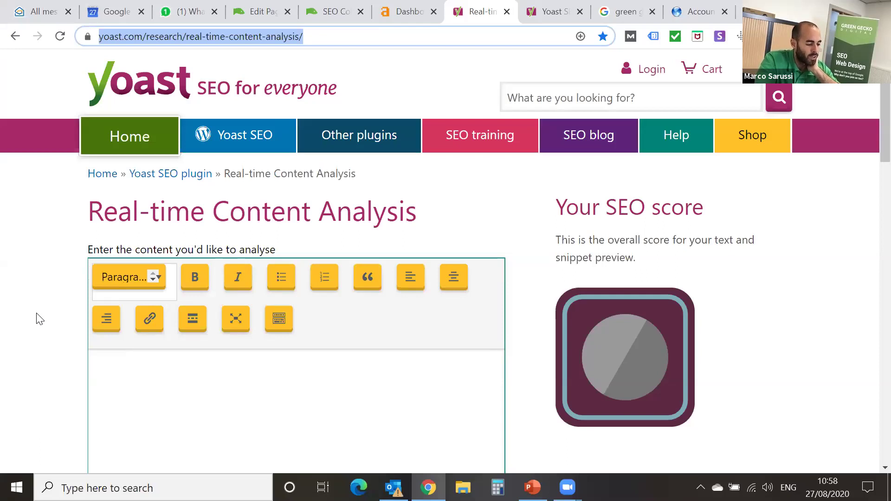
scroll(39, 319, "down", 1)
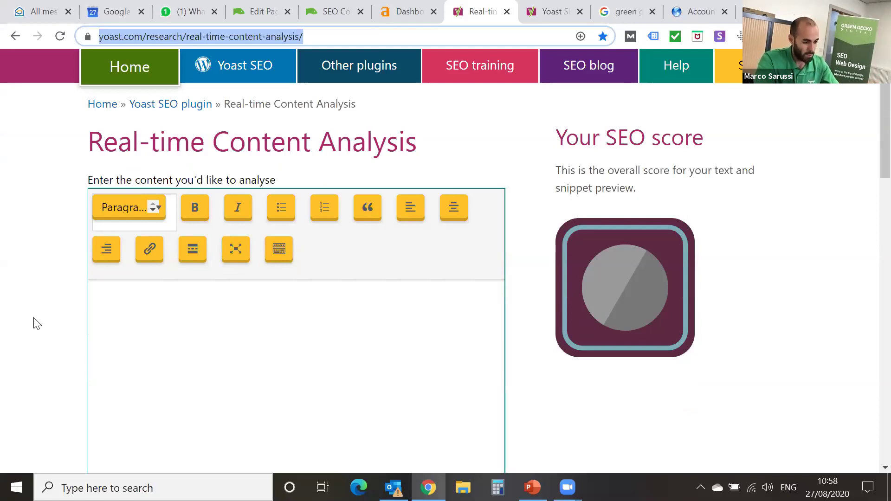
left_click(180, 313)
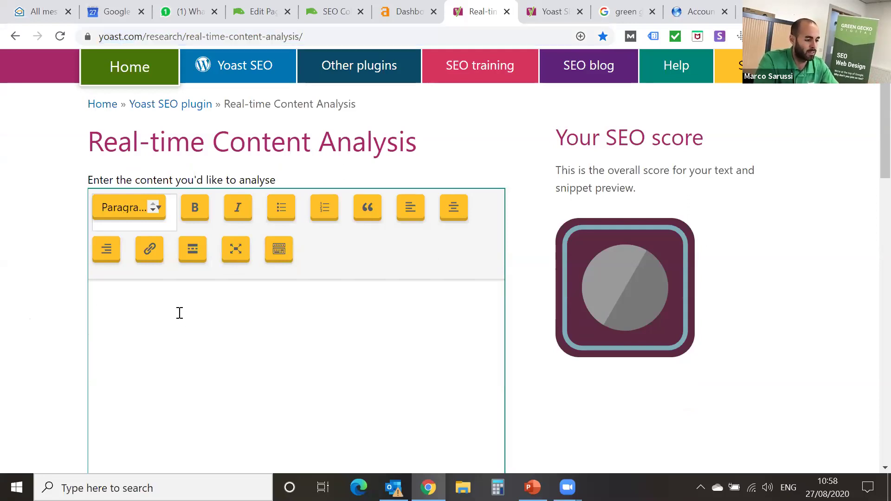
scroll(180, 312, "down", 5)
left_click(184, 285)
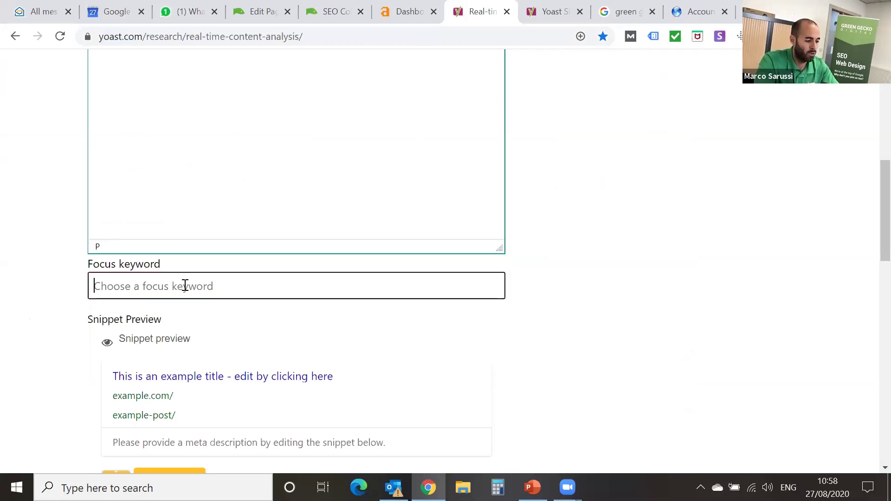
scroll(18, 291, "down", 8)
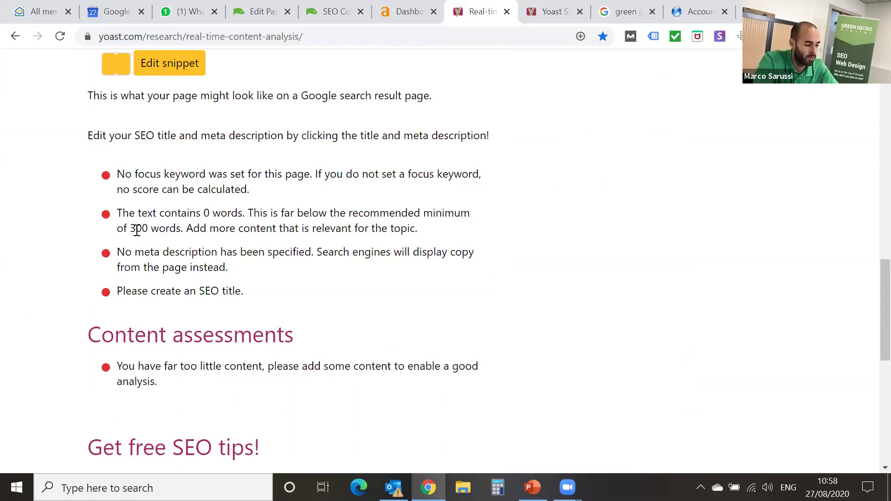
scroll(135, 229, "down", 4)
scroll(133, 232, "up", 6)
scroll(133, 231, "up", 9)
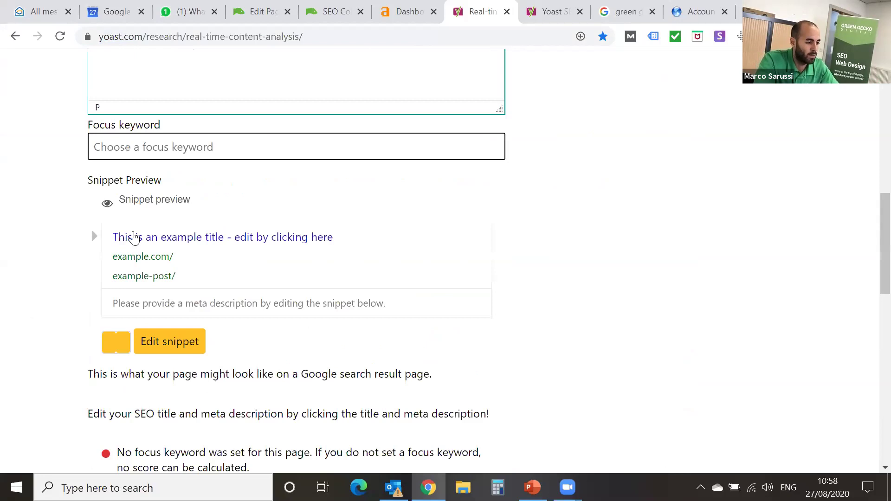
Step: Select the web addresses of the Real-time Content Analysis and Yoast SEO plugin pages, switching to Zoom between them
left_click(218, 38)
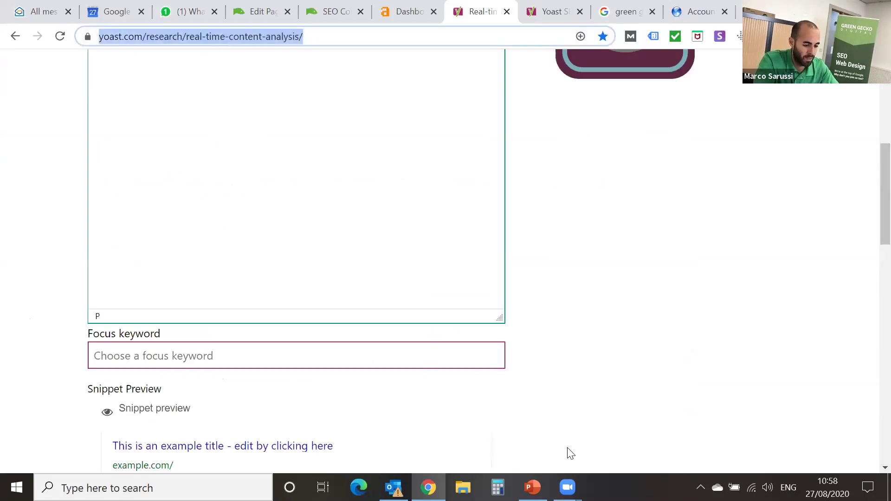
left_click(567, 486)
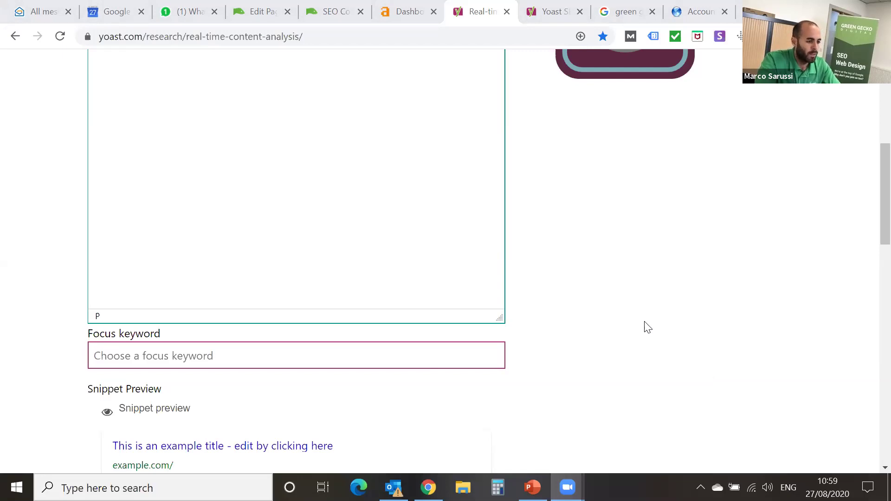
left_click(546, 30)
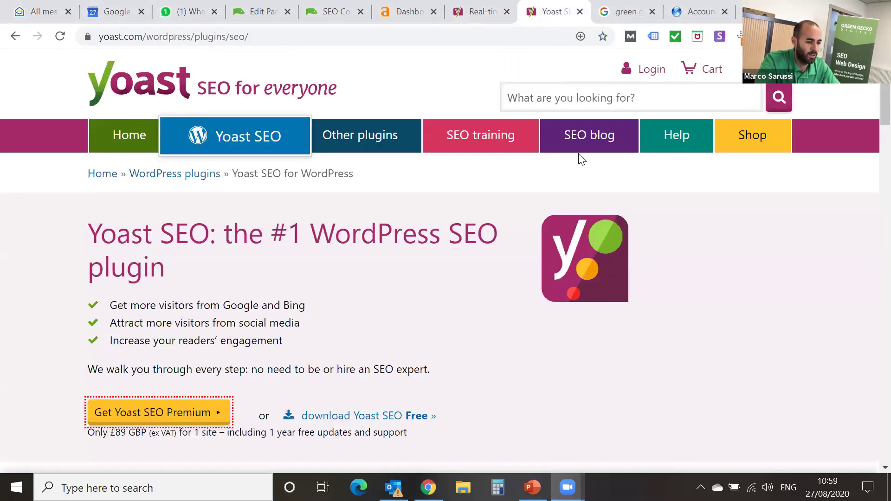
left_click(242, 38)
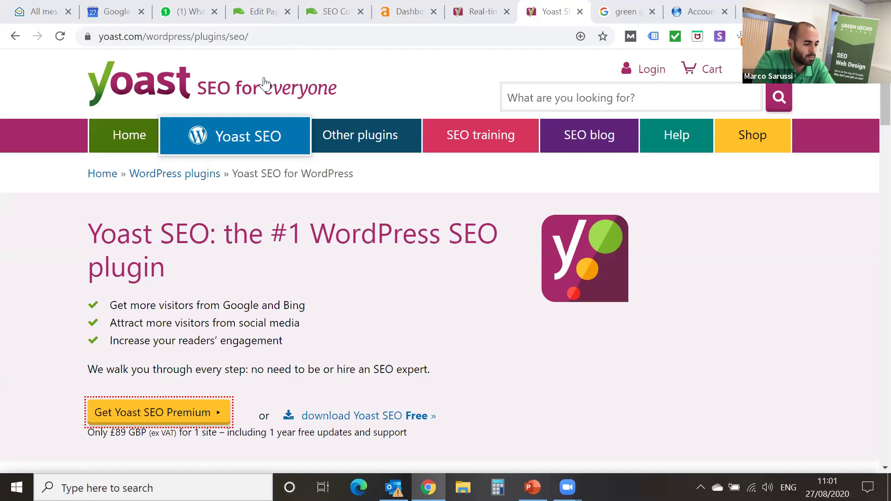
Step: Switch the Local SEO Company page from the block editor to WPBakery Page Builder
left_click(273, 19)
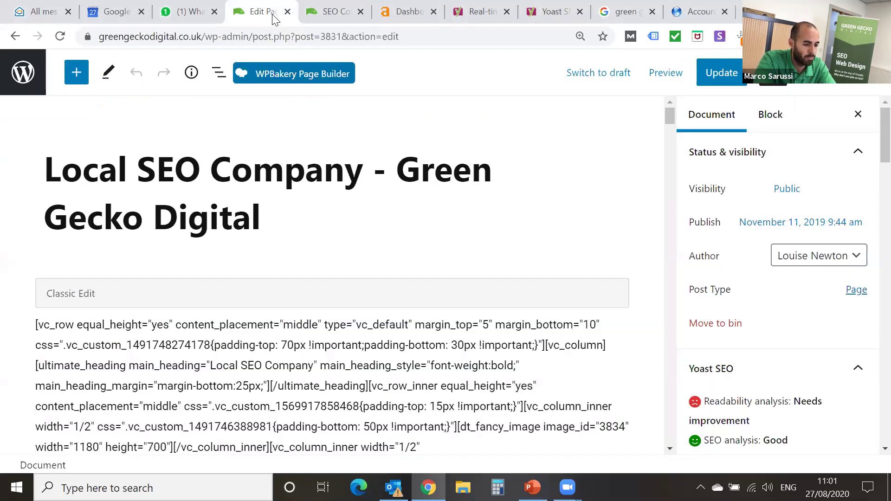
left_click(297, 74)
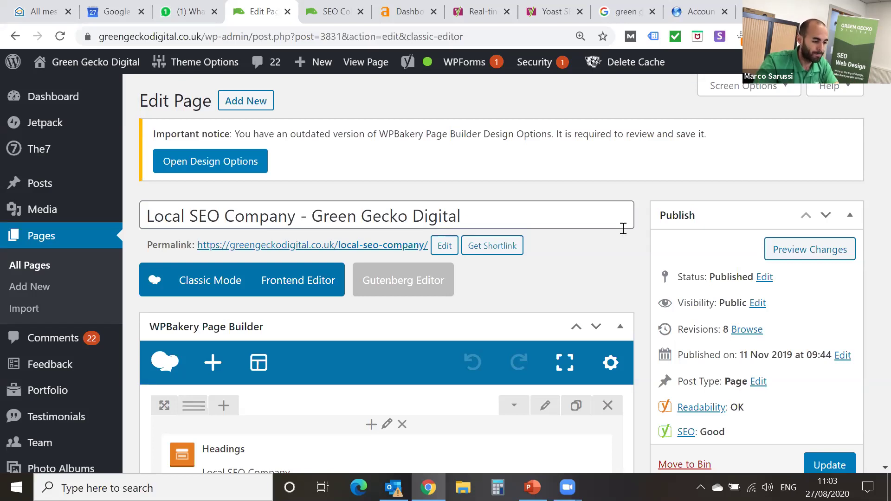
Step: Review the page's builder content, from the opening headings and text blocks through the contact and testimonials sections
scroll(625, 228, "down", 2)
scroll(627, 225, "down", 3)
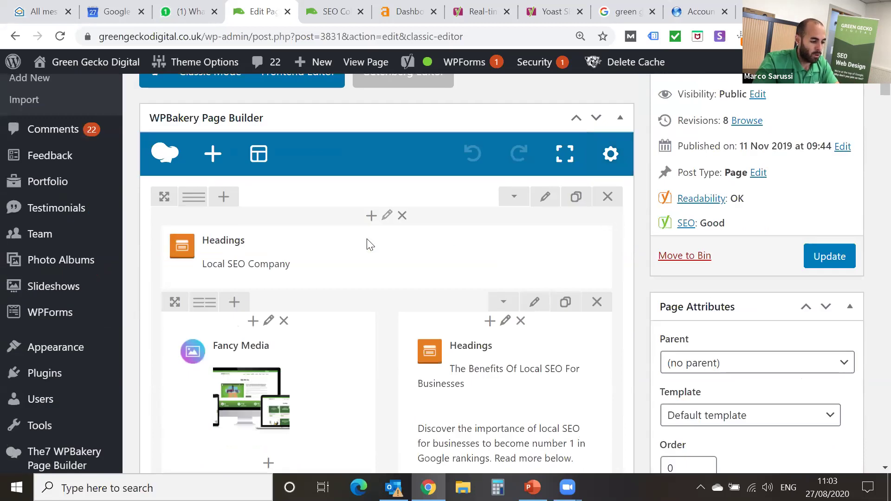
scroll(324, 229, "down", 4)
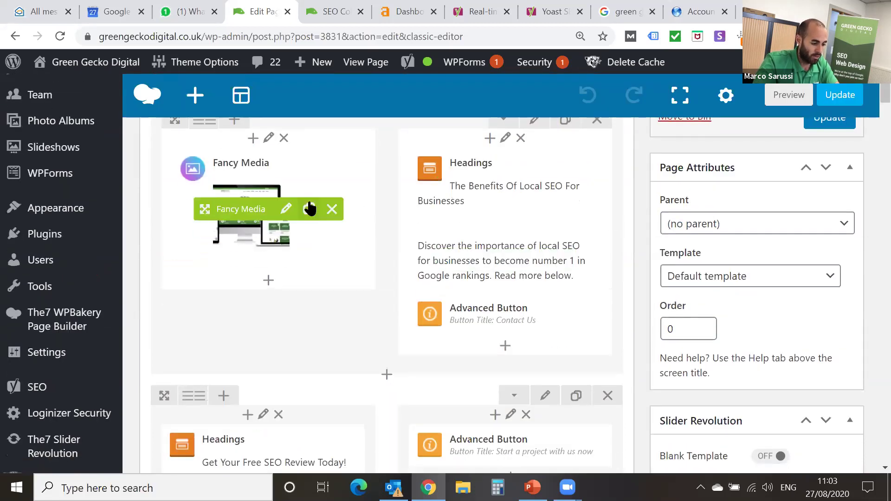
scroll(308, 204, "down", 4)
scroll(310, 210, "down", 6)
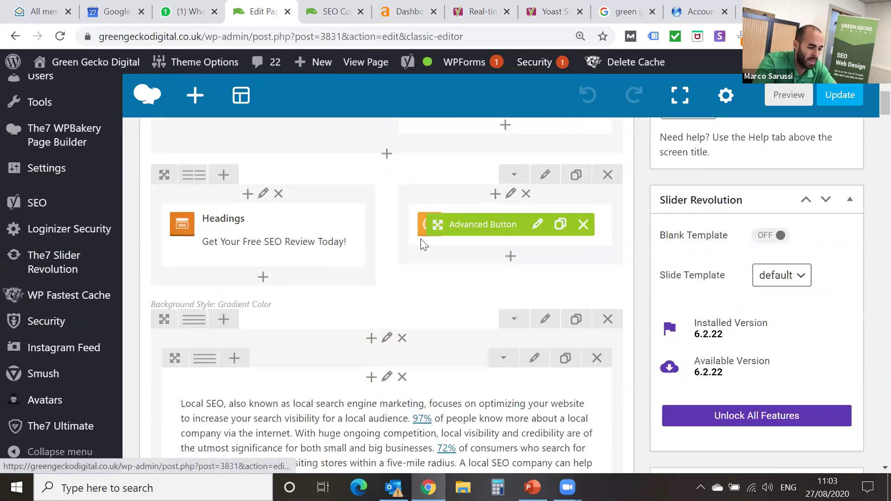
scroll(388, 249, "down", 2)
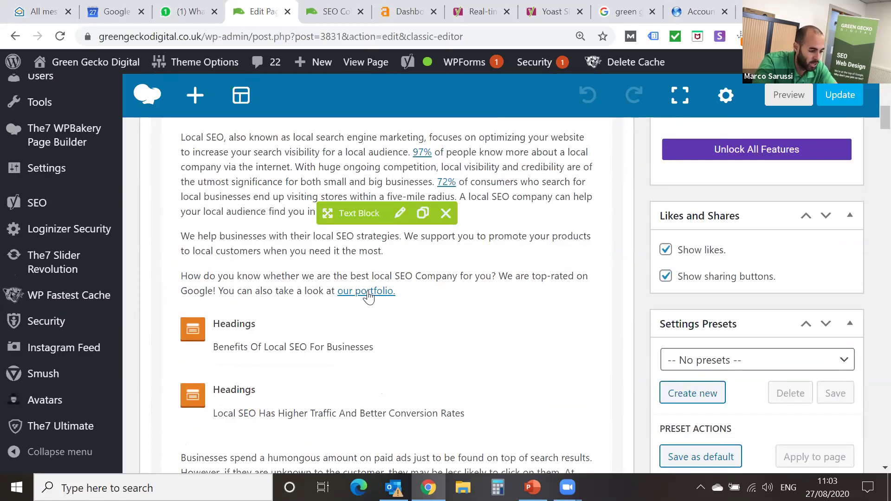
scroll(371, 292, "down", 3)
scroll(371, 292, "down", 8)
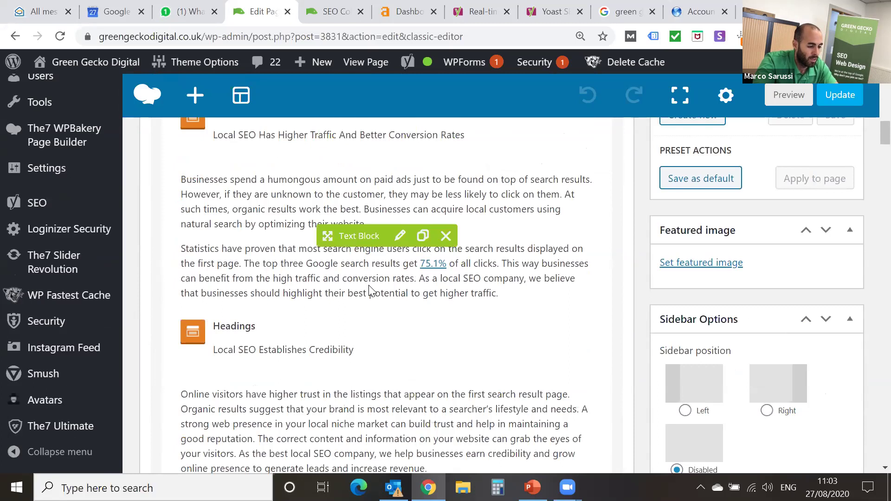
scroll(371, 284, "down", 20)
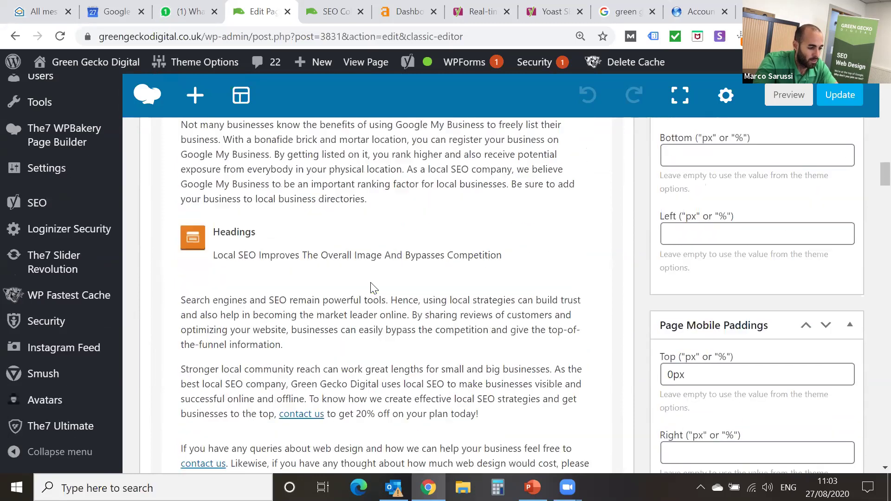
scroll(374, 288, "down", 1)
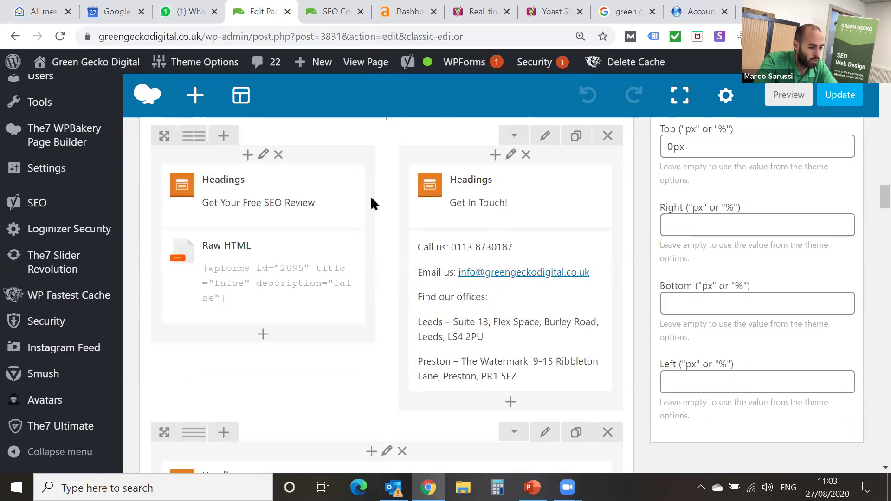
mouse_move(279, 267)
scroll(279, 262, "down", 5)
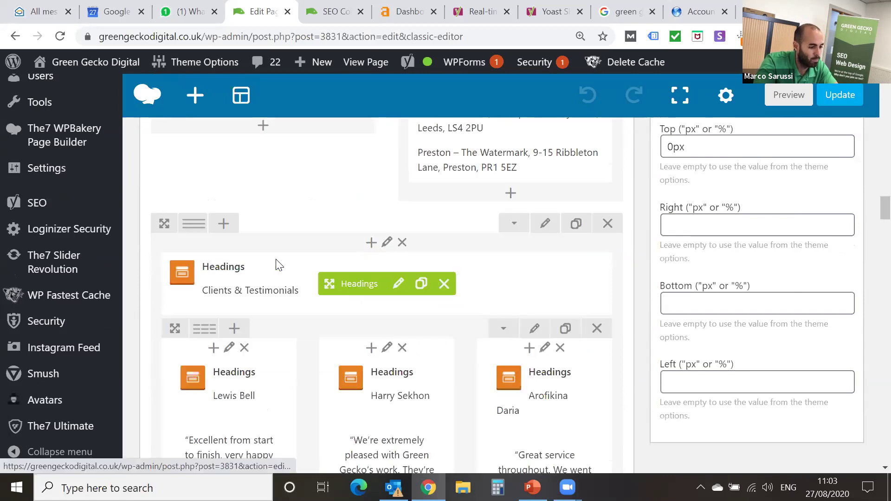
scroll(287, 260, "down", 7)
scroll(297, 256, "down", 1)
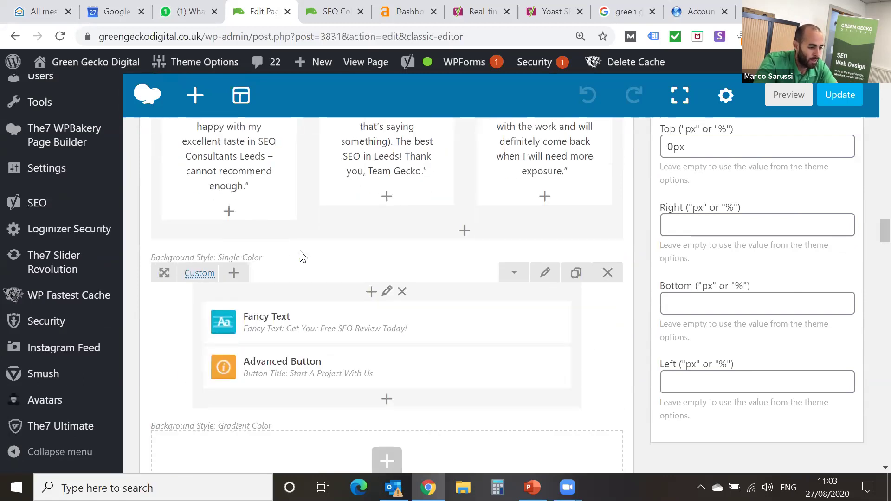
Step: Find the Yoast SEO section below the page content and examine its focus keyphrase and Google preview
scroll(300, 253, "down", 11)
scroll(474, 267, "down", 5)
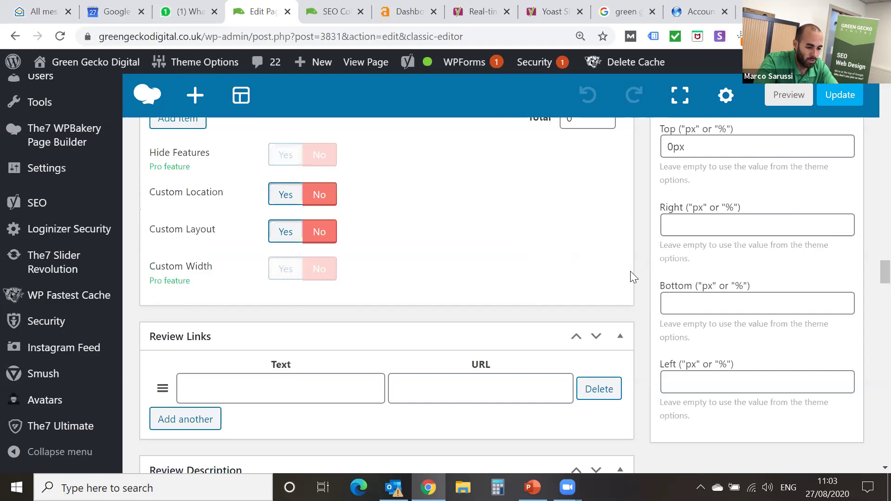
scroll(633, 274, "down", 5)
scroll(638, 274, "down", 10)
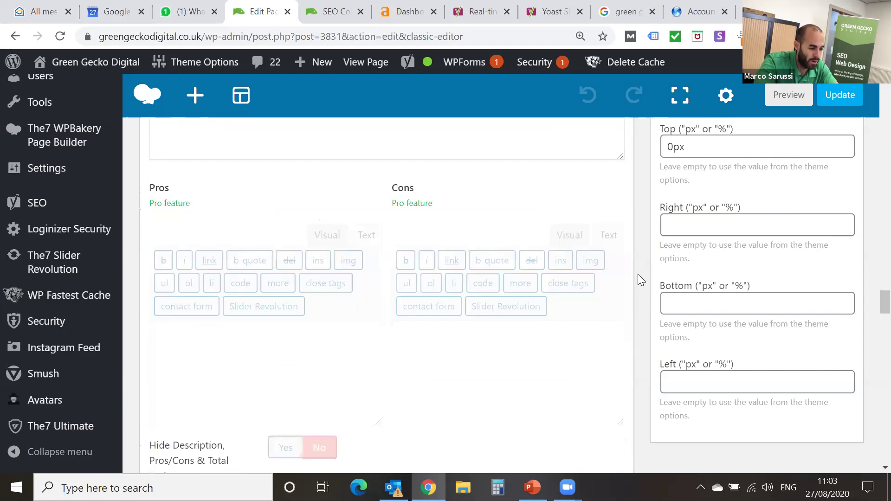
scroll(638, 273, "down", 12)
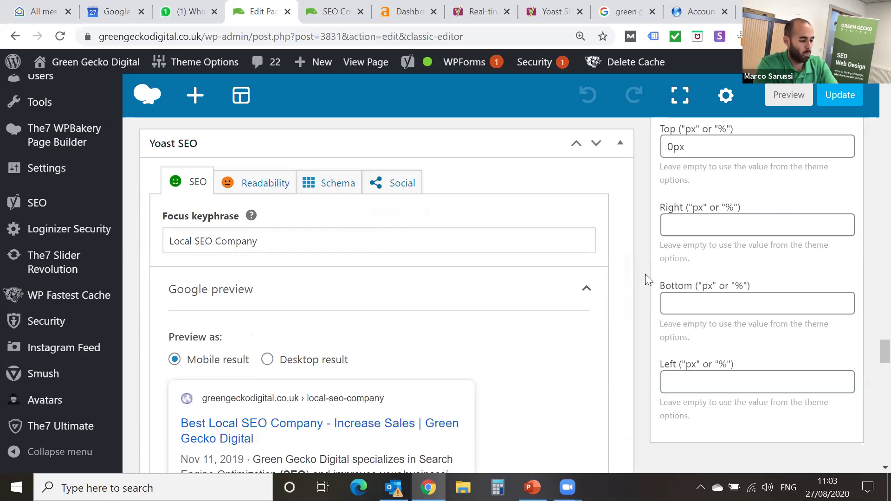
scroll(645, 276, "down", 1)
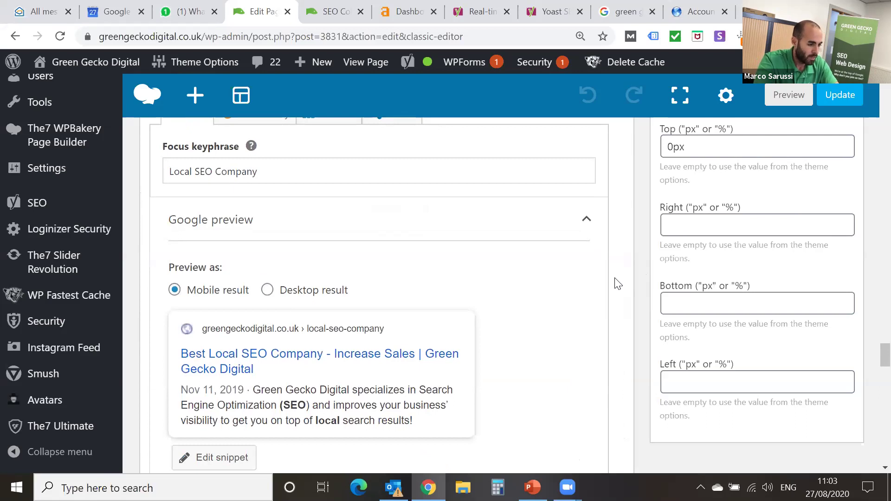
scroll(617, 285, "up", 1)
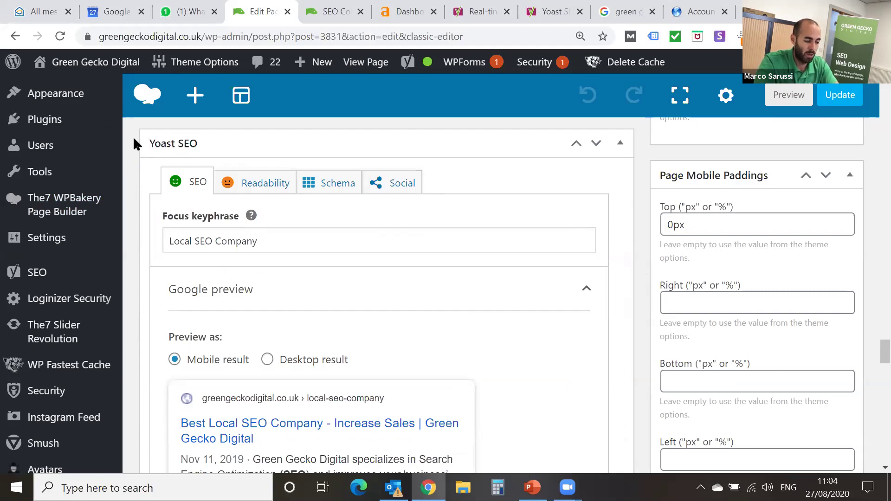
left_click(280, 237)
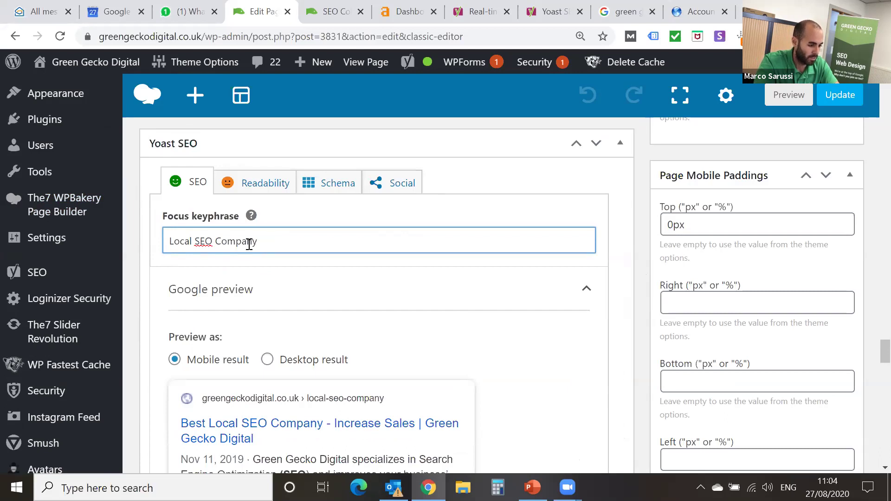
left_click(147, 245)
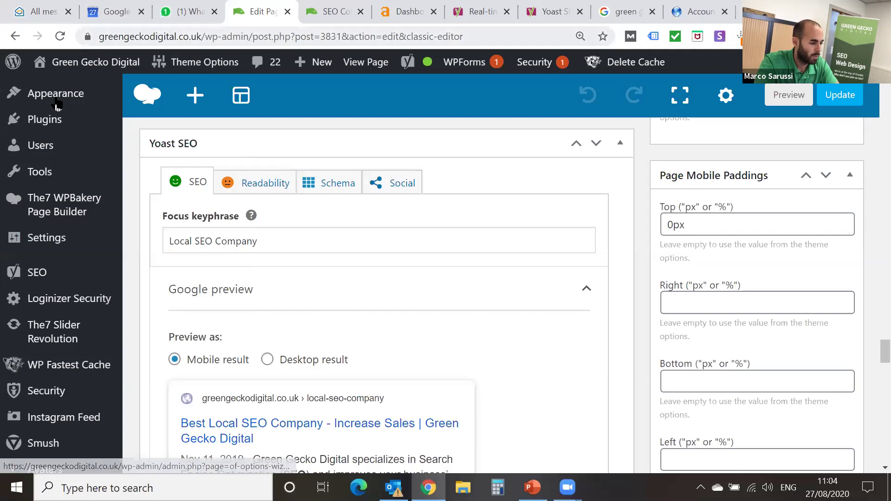
Step: Return to the list of all pages on the site
scroll(57, 169, "up", 10)
left_click(35, 263)
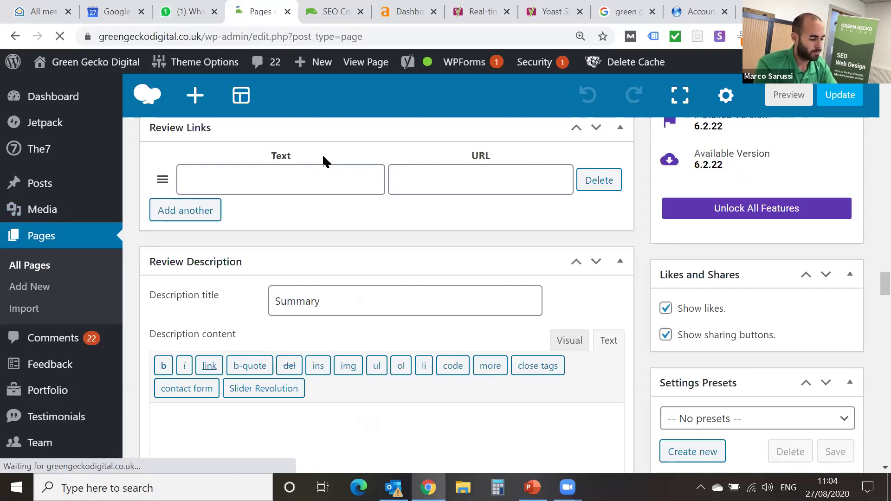
Step: Search the first page of the pages list for "seo company leeds" and move on to the list's second page
key("ctrl+f")
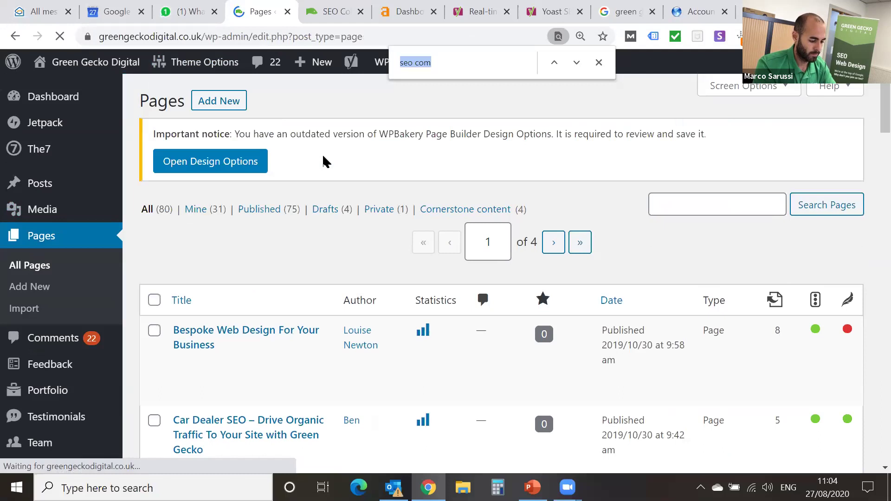
left_click(442, 62)
type("pany leeds")
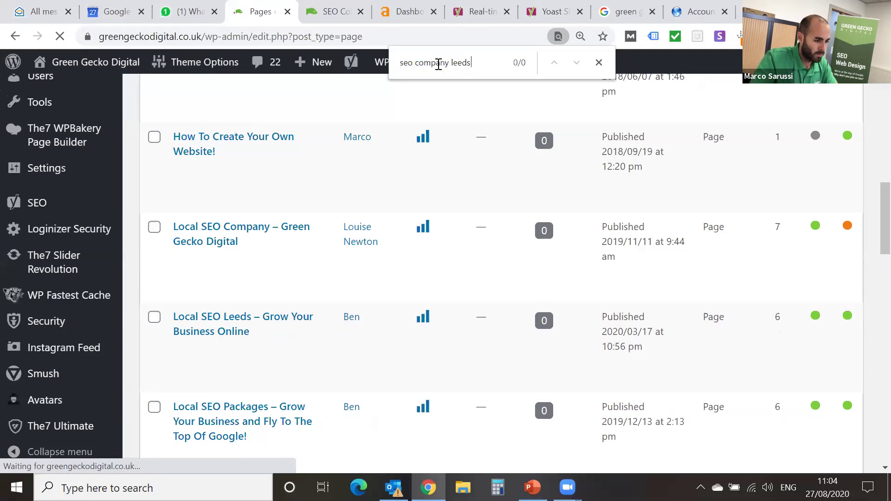
scroll(457, 225, "down", 15)
scroll(454, 213, "down", 10)
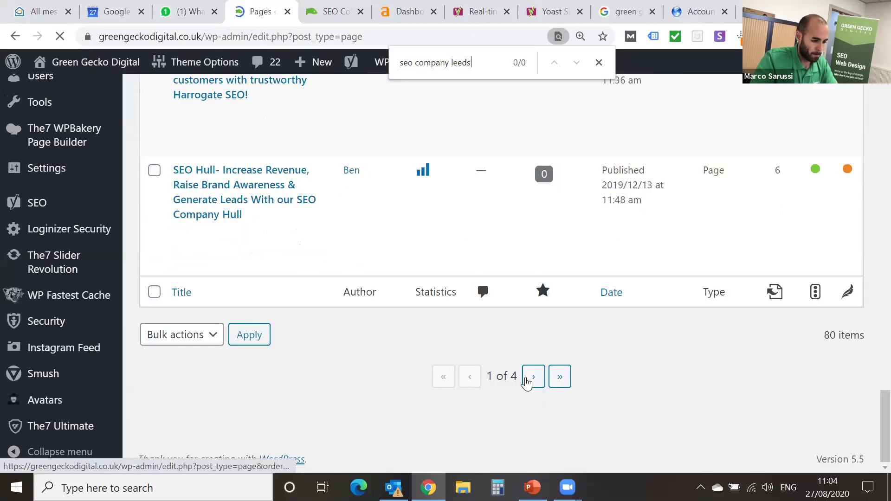
left_click(534, 379)
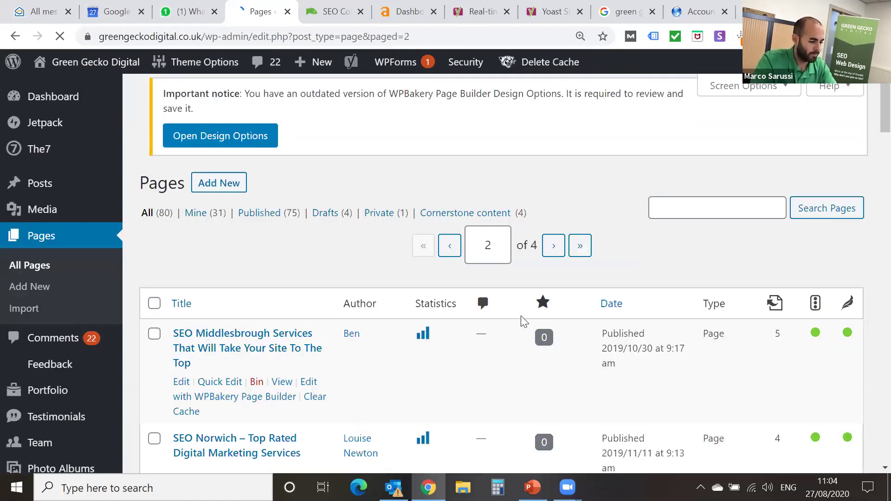
Step: Look for the SEO Company Leeds entry on the second page of the list and advance to the third page
scroll(521, 316, "down", 8)
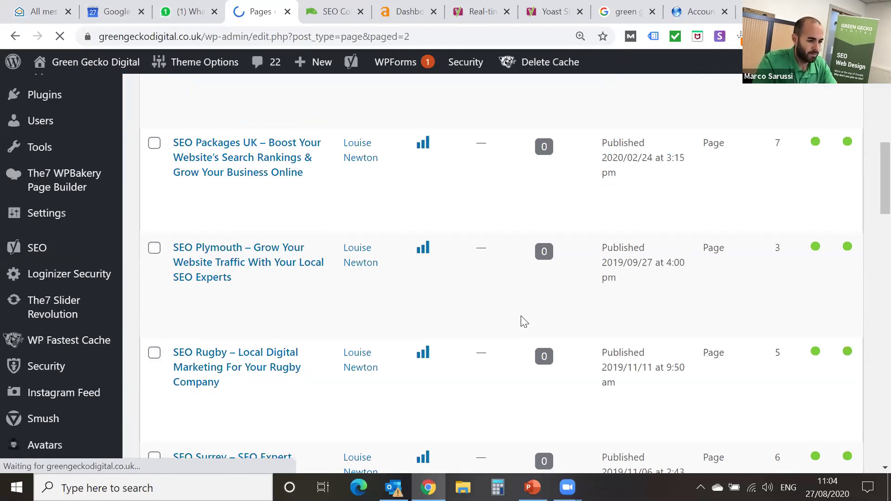
key("ctrl+f")
scroll(543, 308, "down", 7)
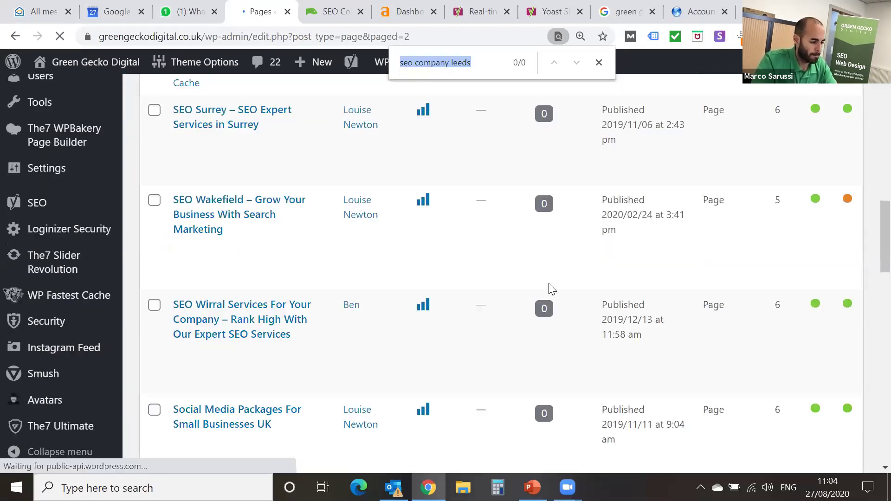
scroll(555, 308, "down", 10)
scroll(562, 339, "down", 8)
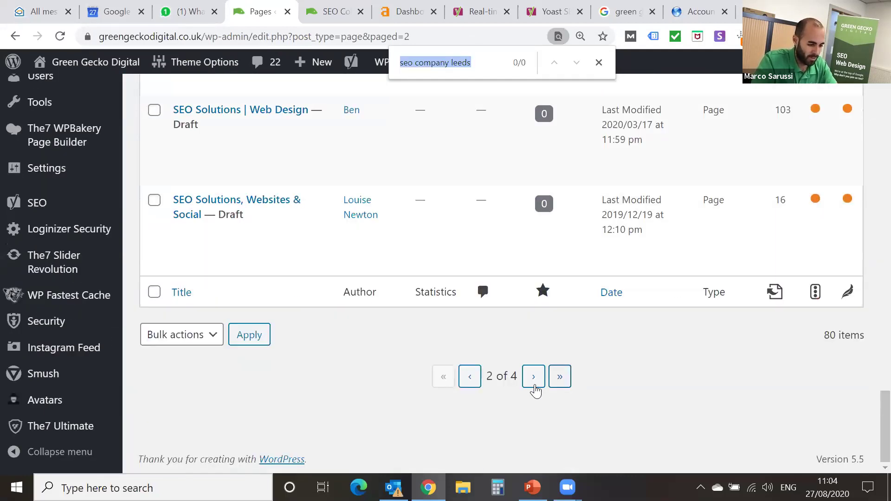
left_click(534, 385)
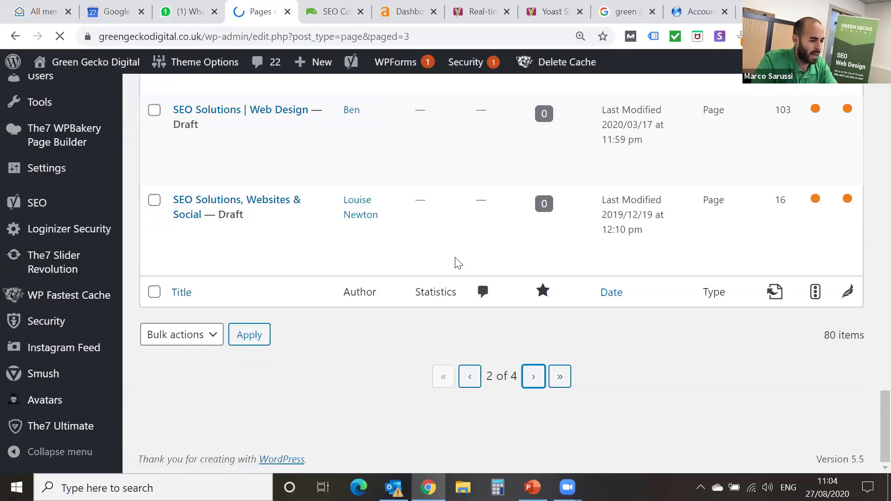
Step: Find the SEO Company Leeds page on the third list page and open it for editing in a new tab
scroll(457, 262, "down", 7)
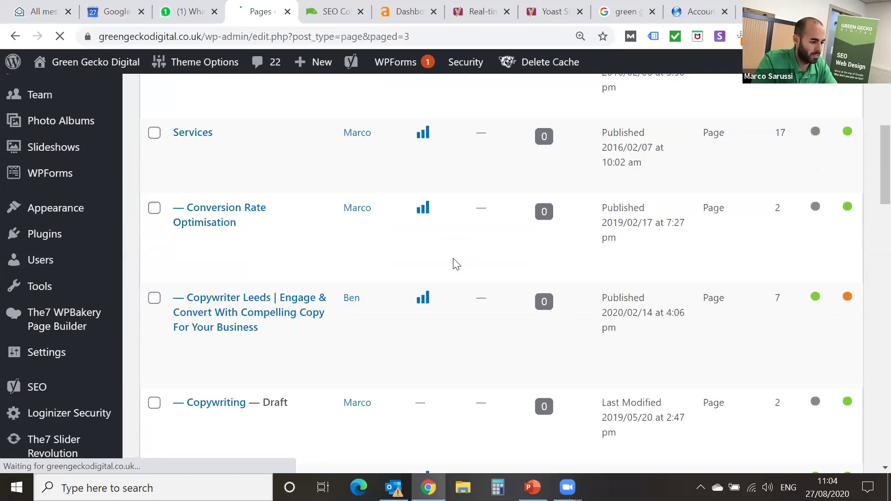
scroll(457, 263, "up", 3)
key("ctrl+f")
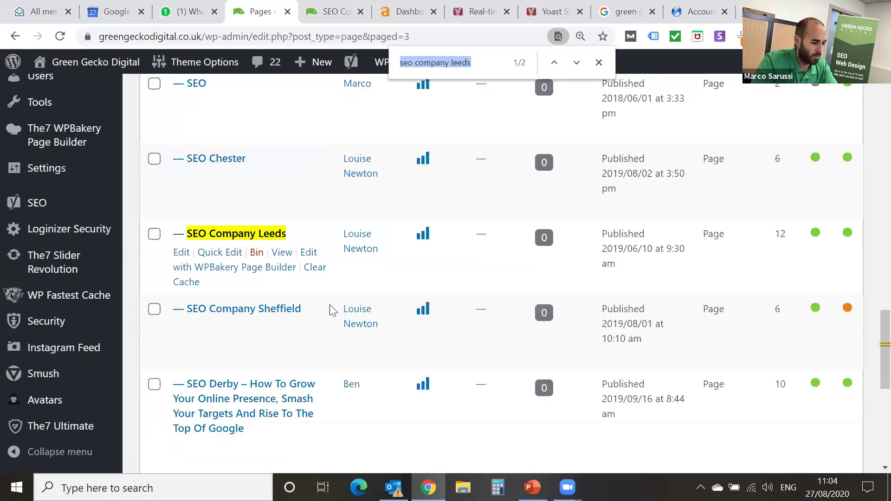
left_click(221, 235, "ctrl")
key("ctrl+Tab")
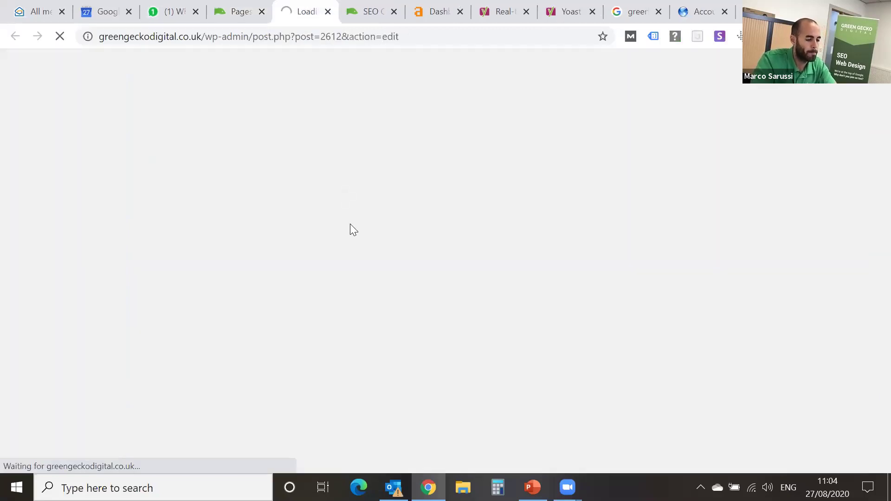
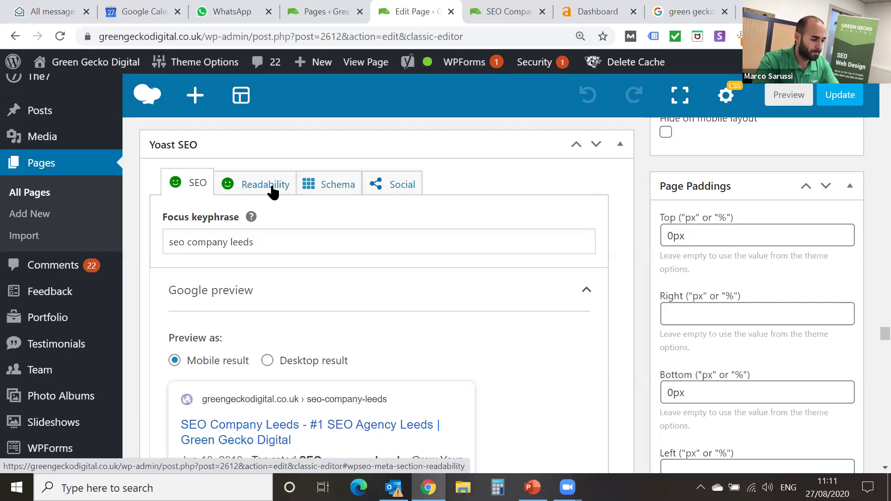
Step: Check the page's Yoast focus keyphrase and open the snippet editor to examine the SEO title, slug and meta description
left_click(266, 238)
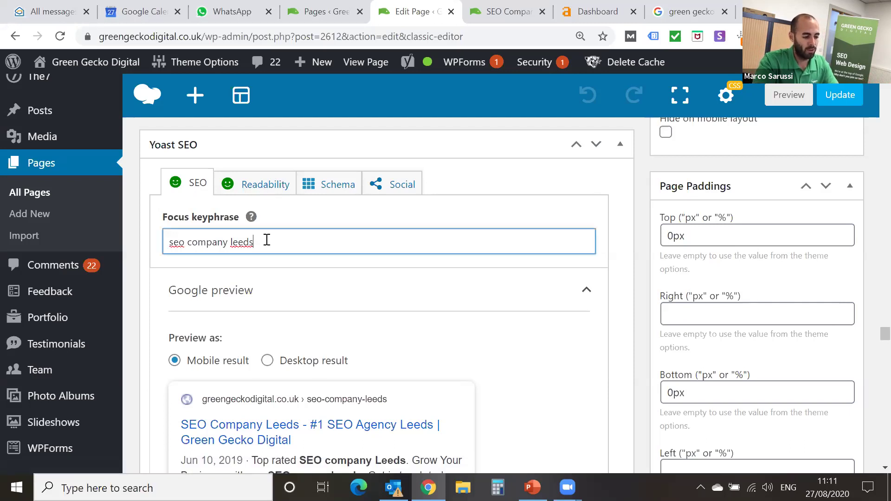
left_click(270, 266)
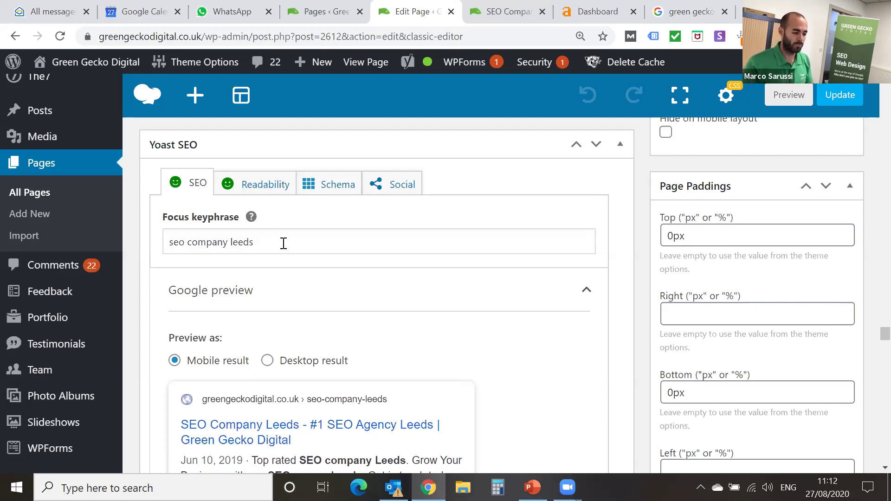
scroll(304, 248, "down", 3)
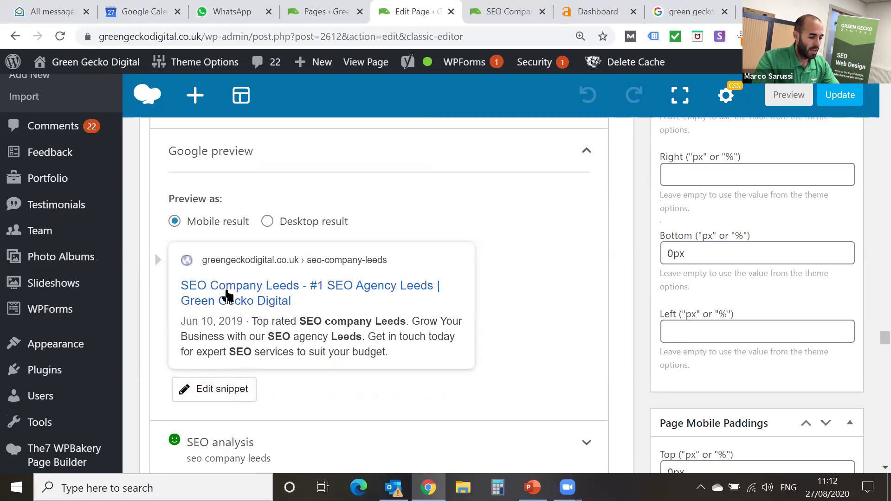
left_click(220, 394)
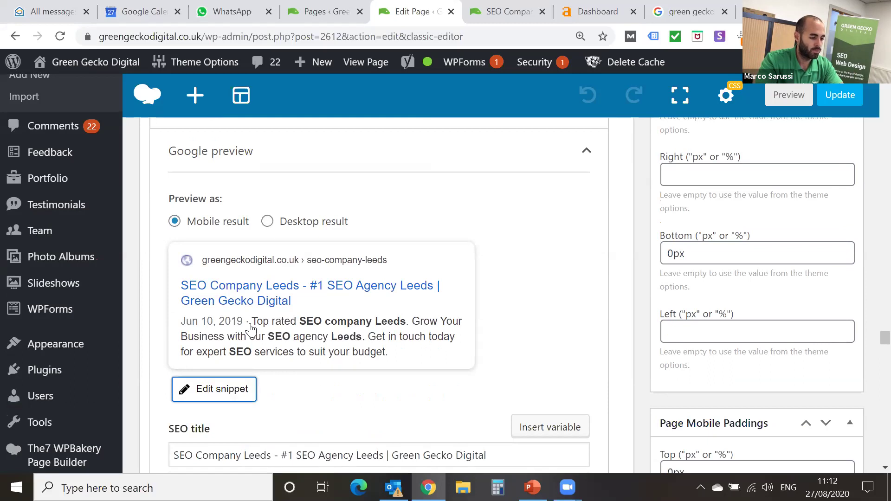
scroll(226, 240, "down", 4)
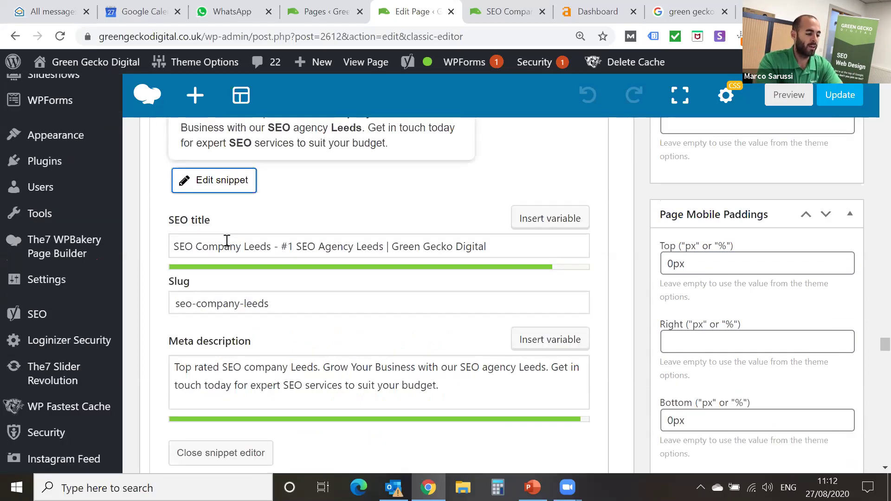
triple_click(201, 304)
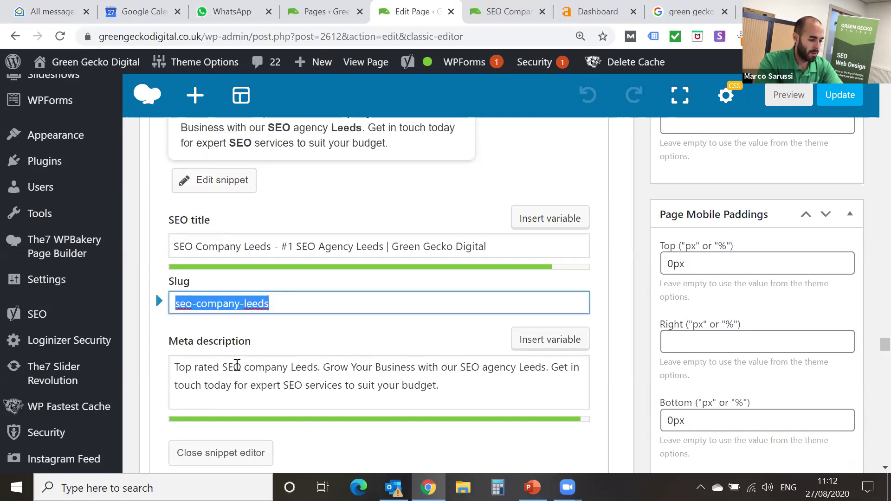
left_click(235, 381)
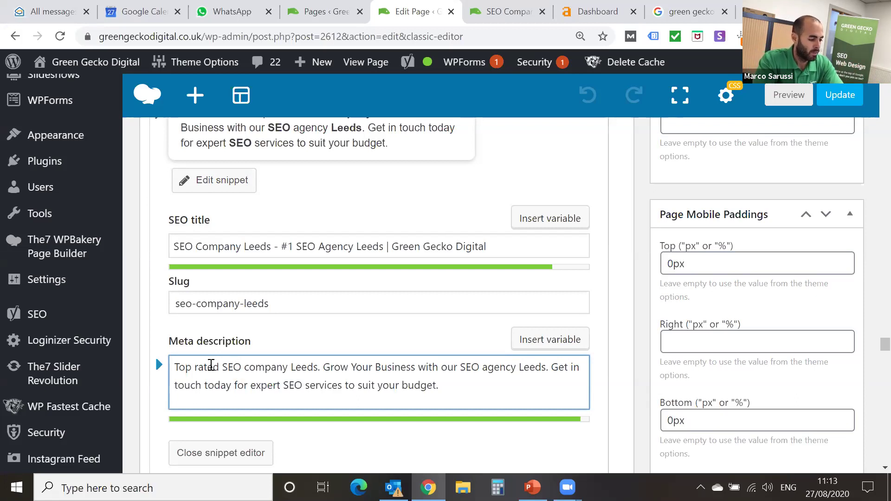
Step: Expand the SEO analysis for the focus keyphrase and read through its problems and good results
scroll(204, 359, "down", 10)
scroll(205, 332, "up", 5)
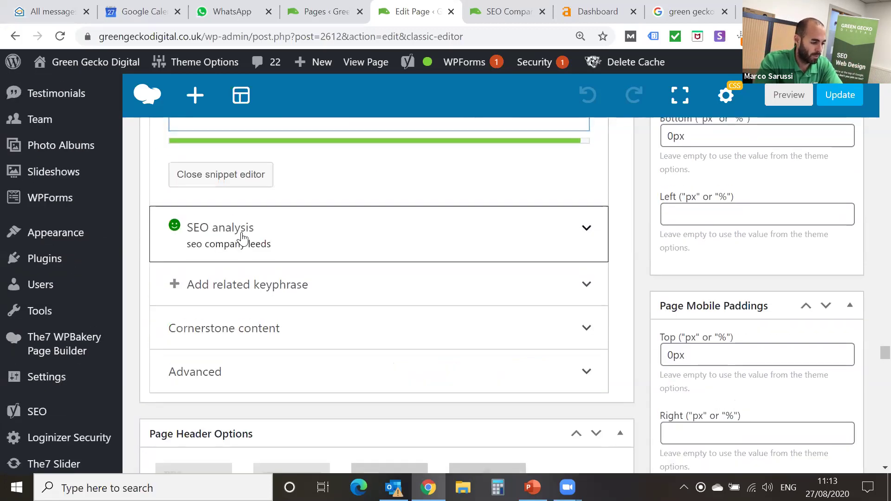
left_click(242, 236)
scroll(306, 274, "down", 3)
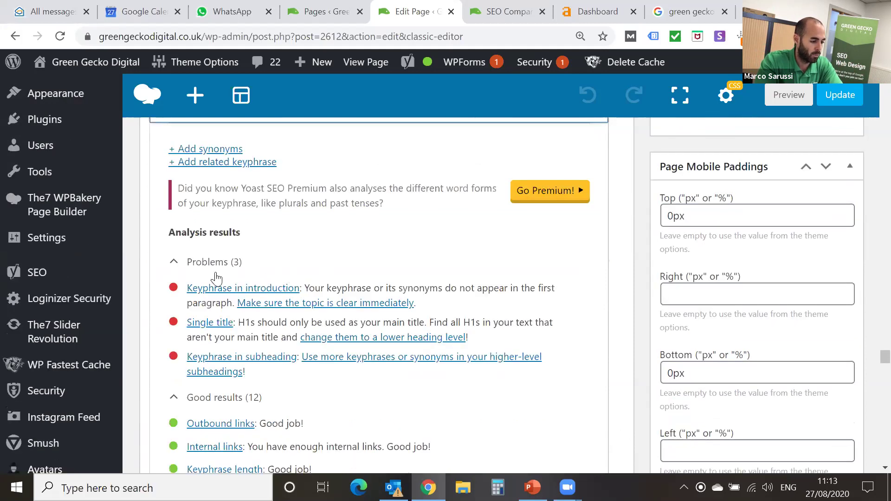
scroll(223, 325, "down", 5)
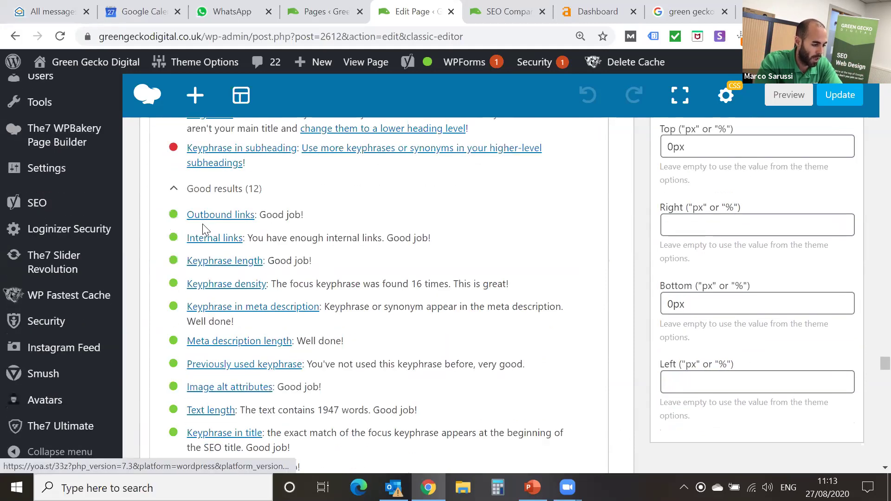
scroll(204, 274, "down", 1)
scroll(207, 278, "down", 2)
scroll(208, 279, "up", 3)
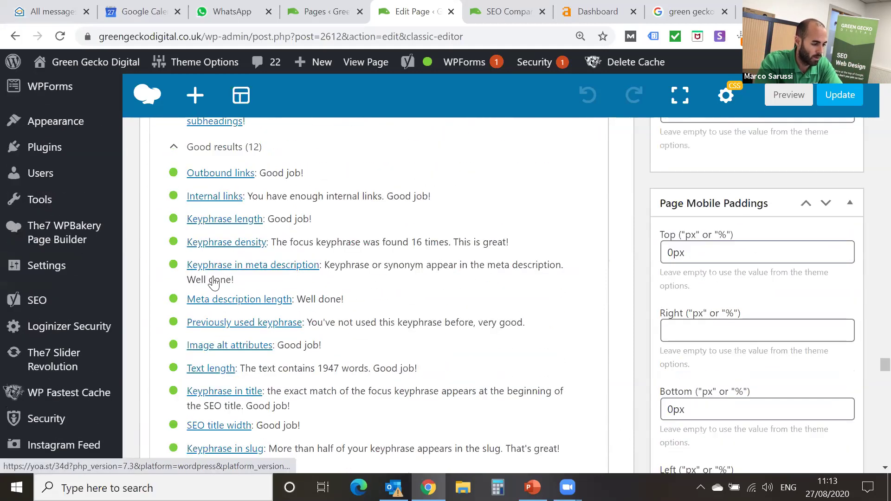
scroll(195, 362, "up", 5)
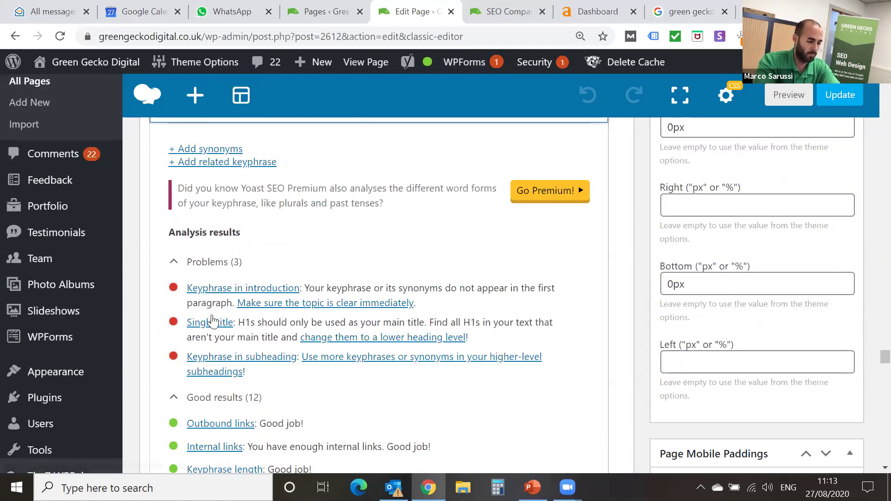
Step: Compare the SEO analysis results with the meta description, SEO title and Google preview of the page
scroll(214, 360, "down", 3)
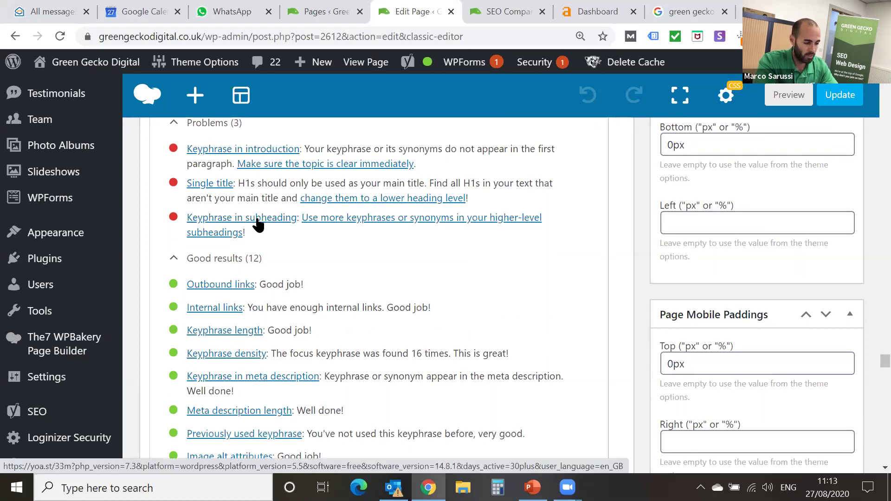
scroll(258, 224, "down", 3)
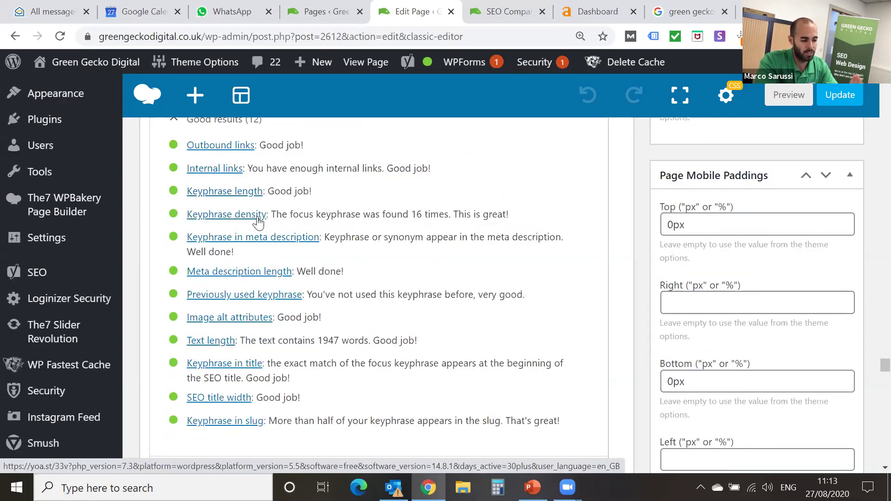
scroll(258, 224, "up", 8)
scroll(258, 226, "up", 3)
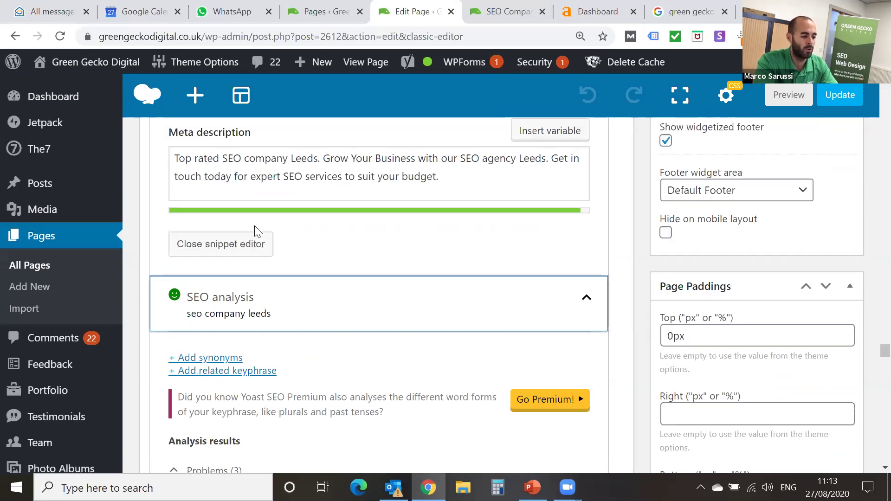
scroll(256, 226, "up", 4)
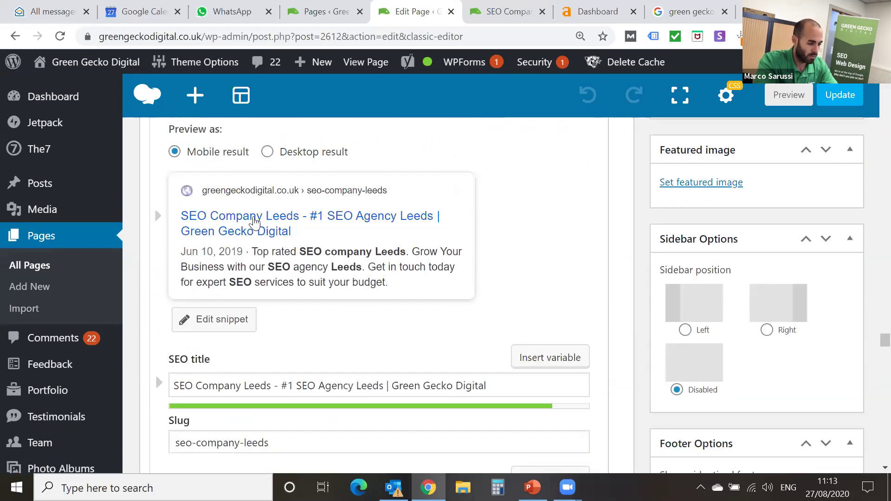
scroll(255, 222, "down", 8)
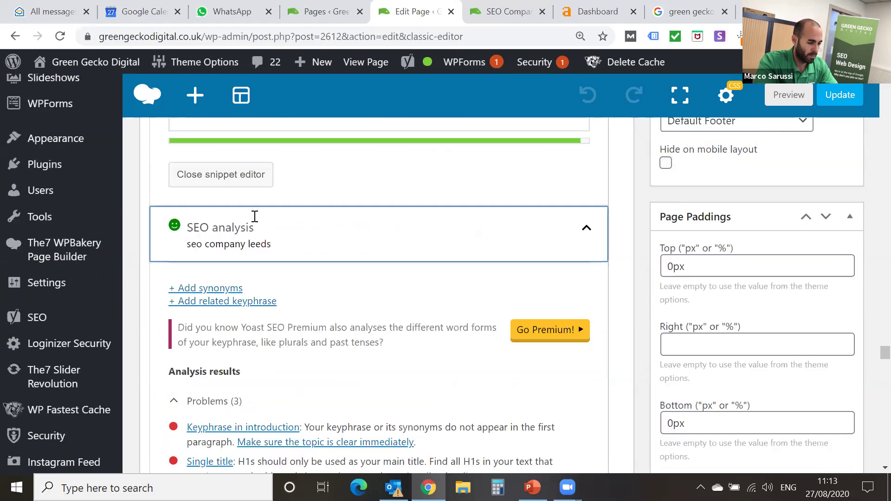
scroll(255, 216, "down", 2)
scroll(255, 221, "down", 3)
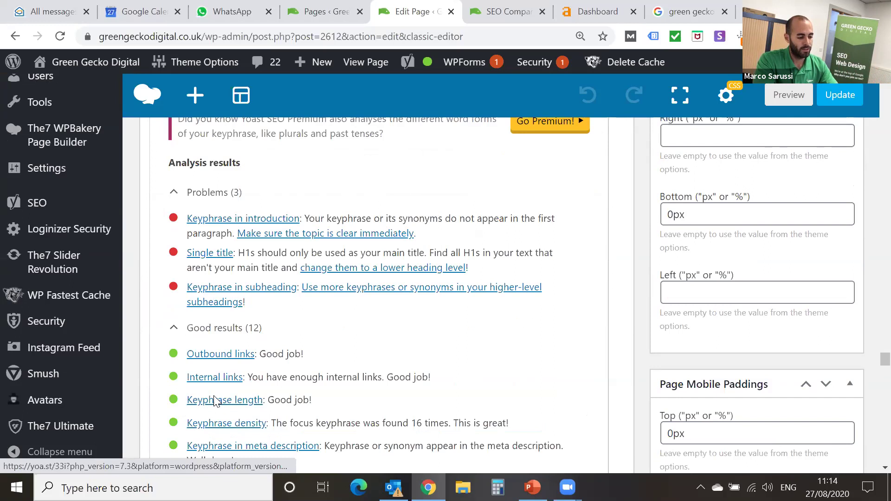
Step: Examine the good results, highlighting the word count under text length and the occurrence count under keyphrase density
scroll(225, 385, "down", 2)
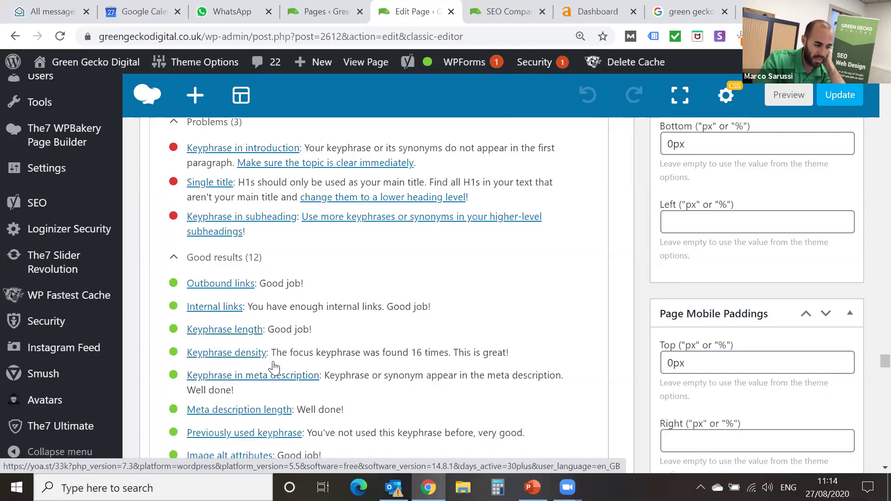
scroll(225, 354, "down", 1)
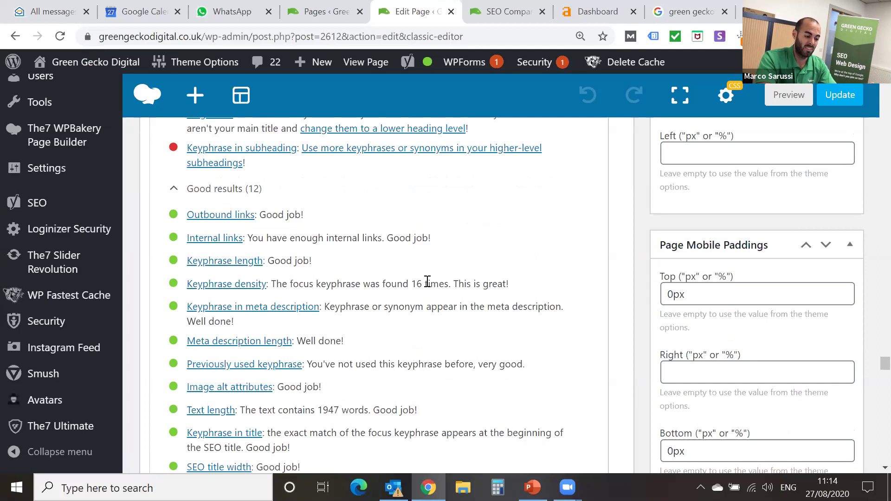
double_click(339, 410)
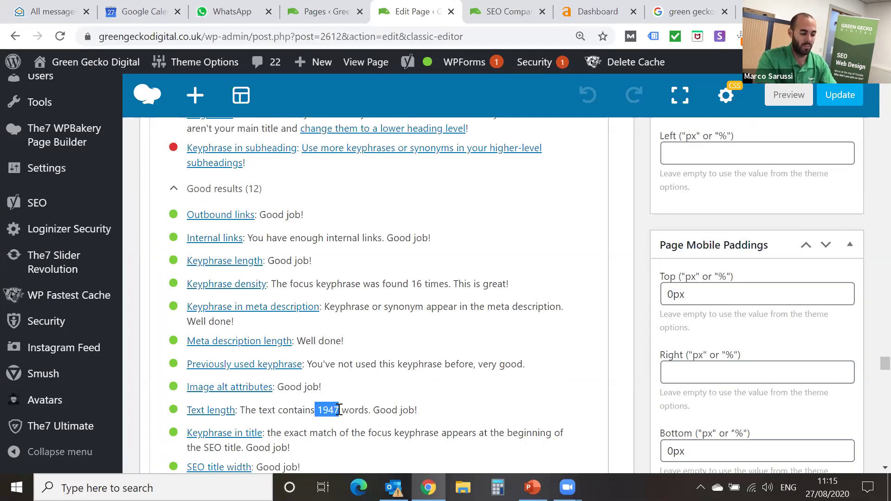
double_click(419, 283)
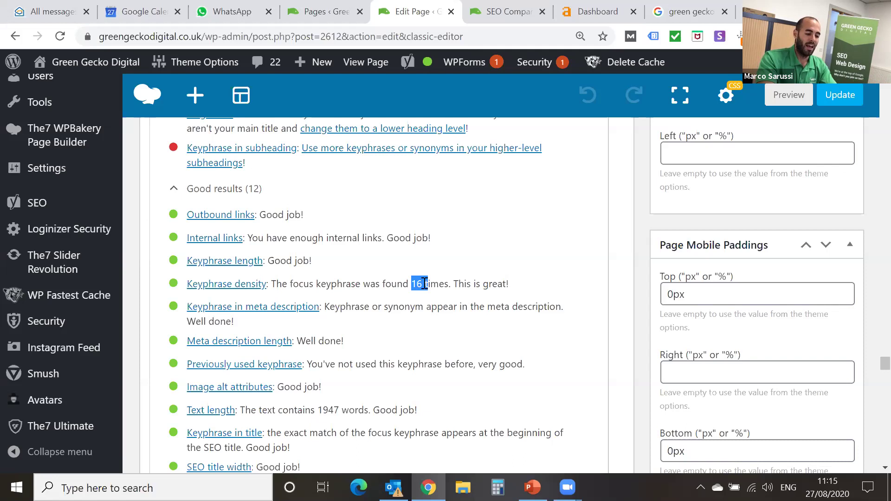
left_click(414, 283)
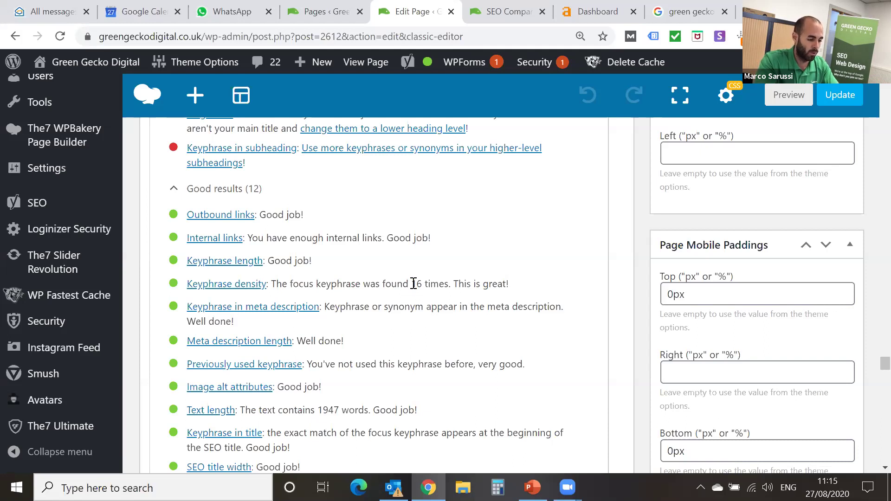
Step: Review the keyphrase problems and the outbound and internal link results in the page's SEO analysis
scroll(378, 289, "down", 1)
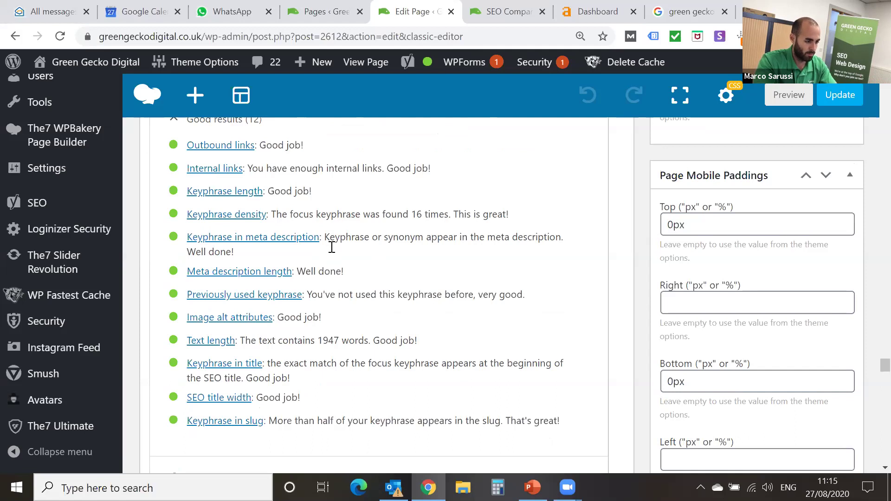
scroll(334, 243, "up", 4)
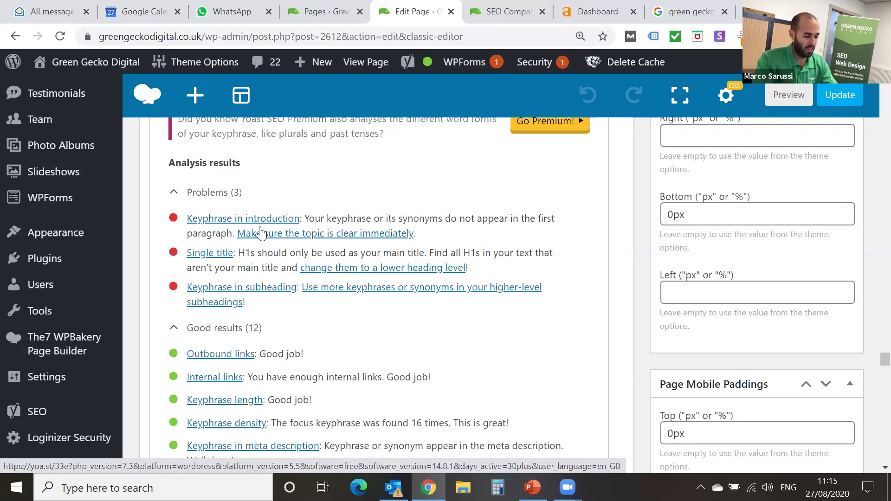
scroll(278, 288, "down", 3)
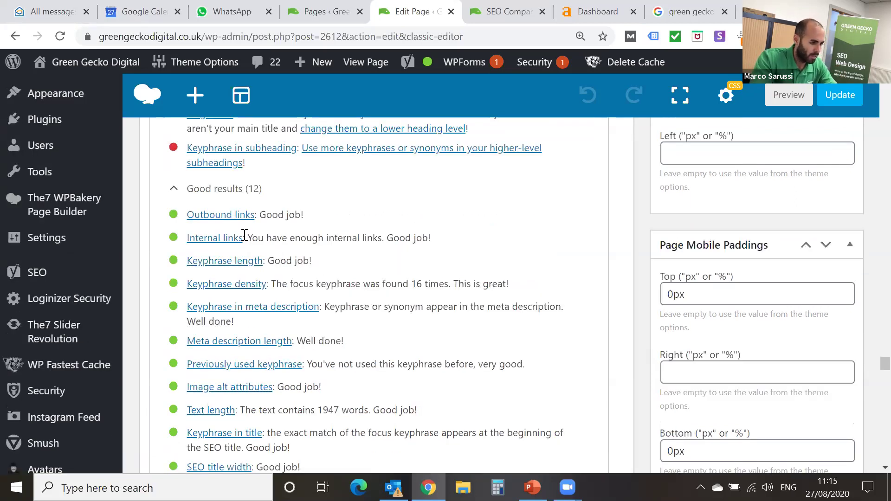
scroll(246, 233, "down", 1)
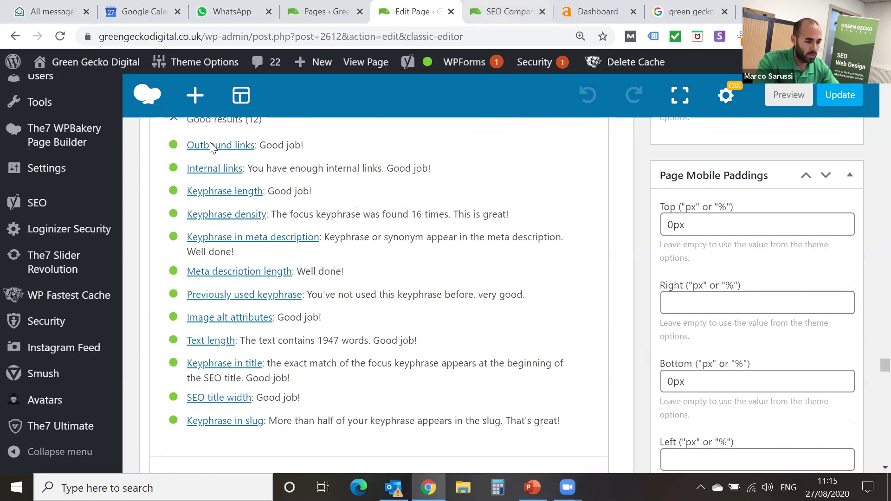
Step: Switch to the live SEO Company Leeds page and examine its service sections, SEO benefits text and outbound links
key("ctrl+Tab")
scroll(415, 203, "down", 6)
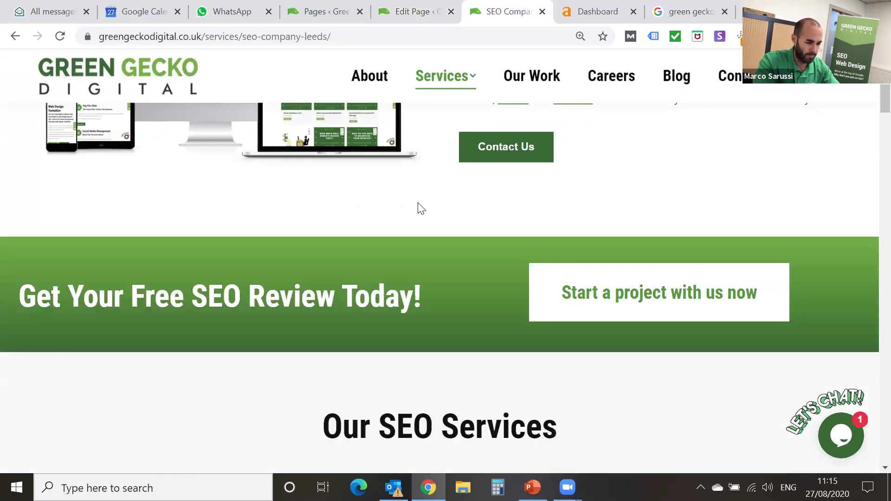
scroll(417, 202, "down", 7)
scroll(618, 299, "down", 3)
scroll(670, 364, "up", 3)
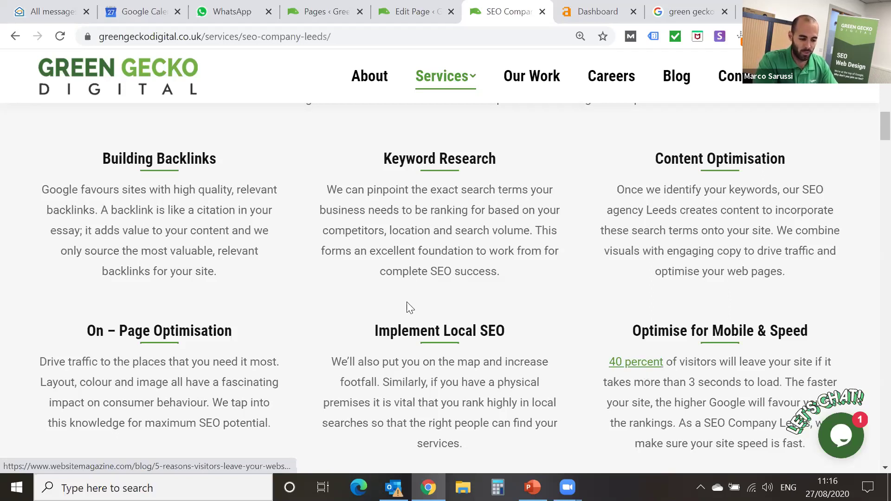
scroll(352, 331, "down", 3)
scroll(351, 328, "down", 5)
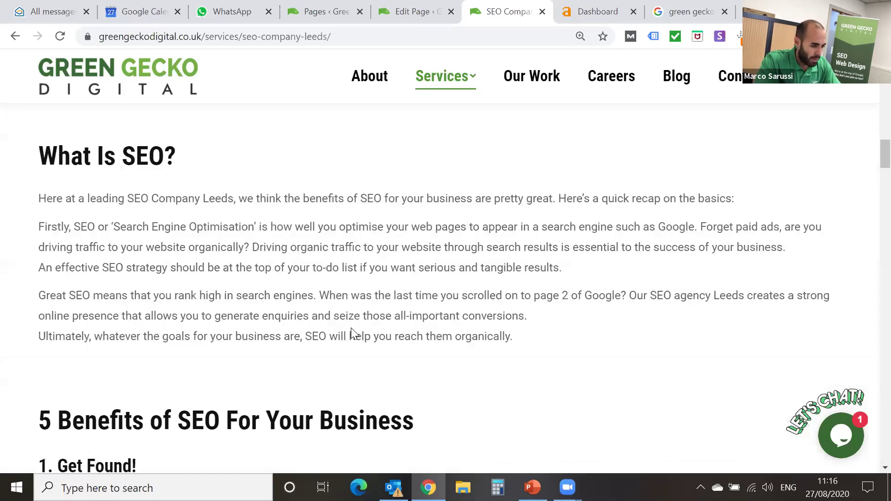
scroll(351, 325, "down", 7)
scroll(294, 262, "down", 2)
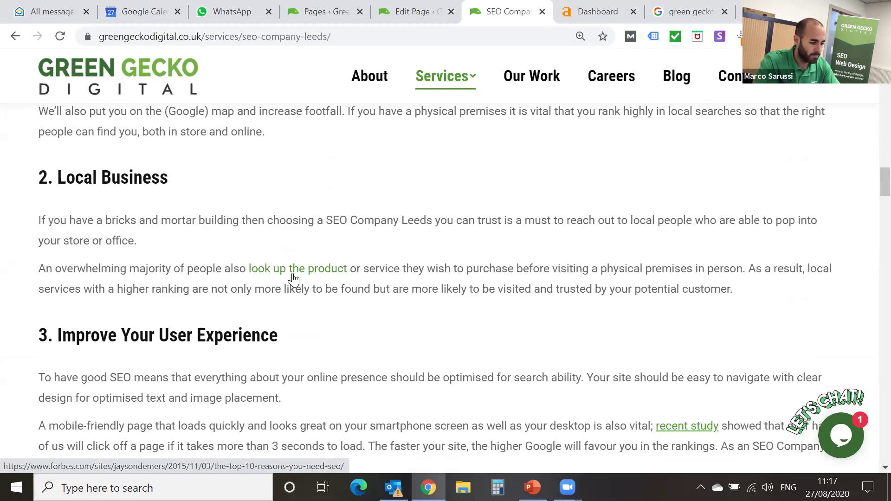
scroll(294, 279, "down", 2)
scroll(628, 324, "down", 1)
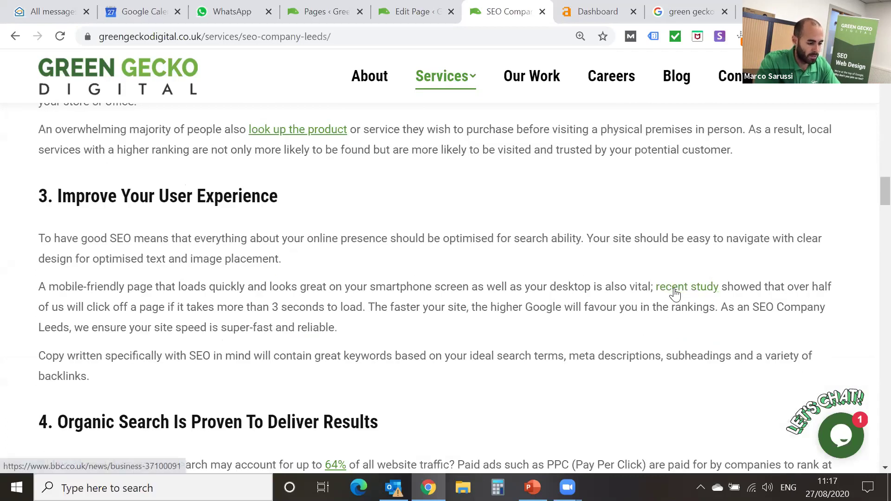
scroll(395, 302, "down", 3)
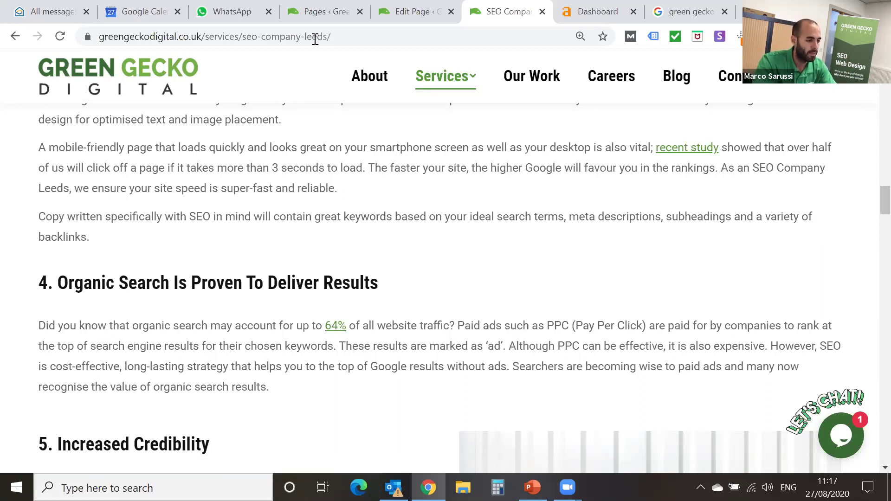
Step: Return to the page editor and check the focus keyphrase against the SEO title, slug and meta description
key("ctrl+shift+Tab")
key("ctrl+shift+Tab")
left_click(393, 19)
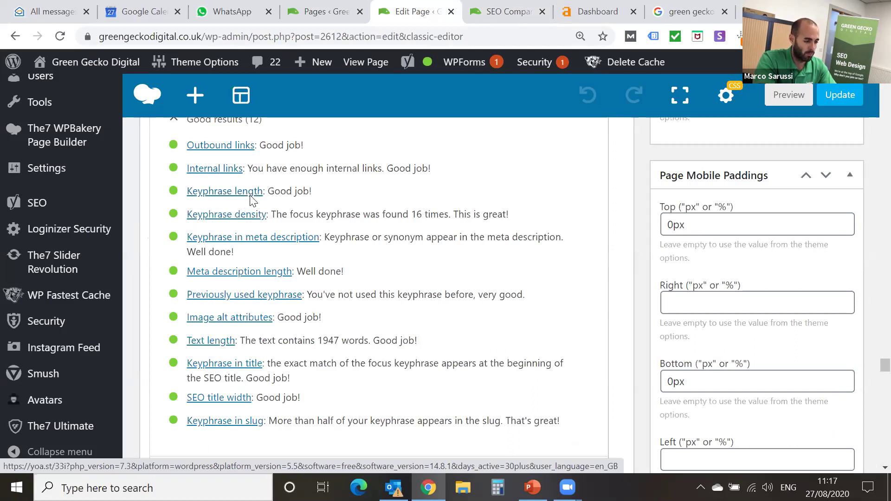
scroll(245, 201, "up", 7)
scroll(252, 201, "up", 10)
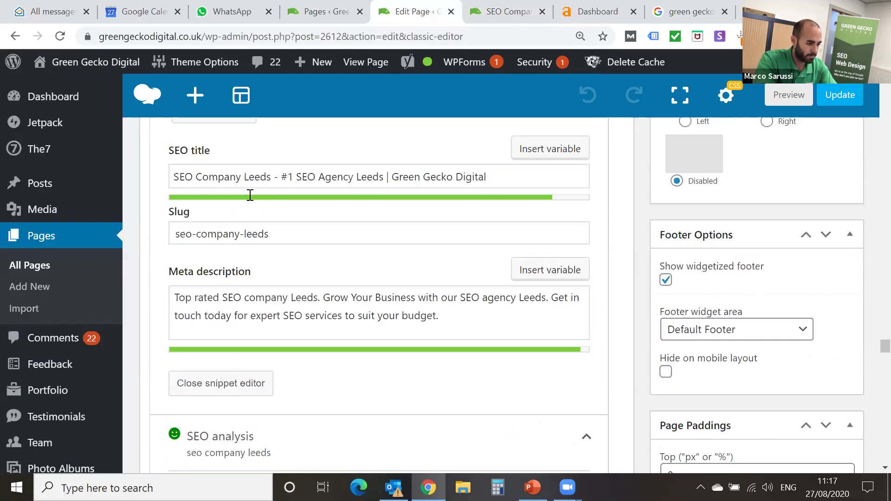
scroll(223, 245, "up", 5)
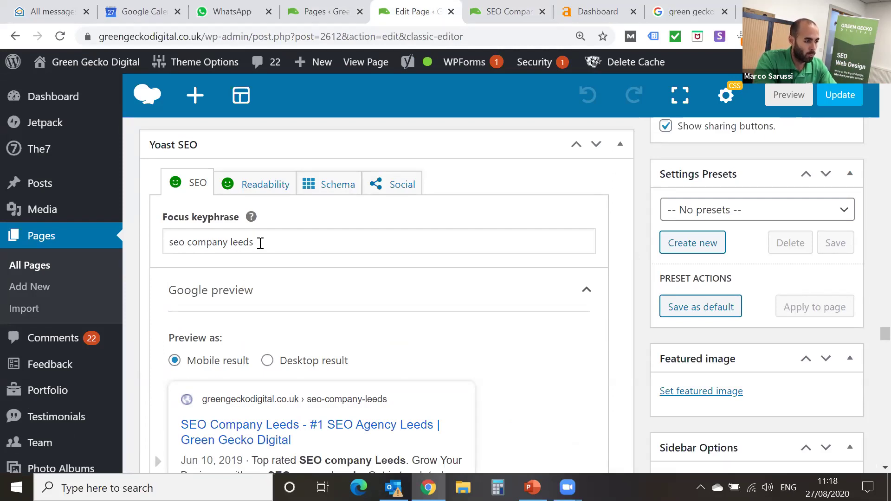
scroll(261, 243, "down", 15)
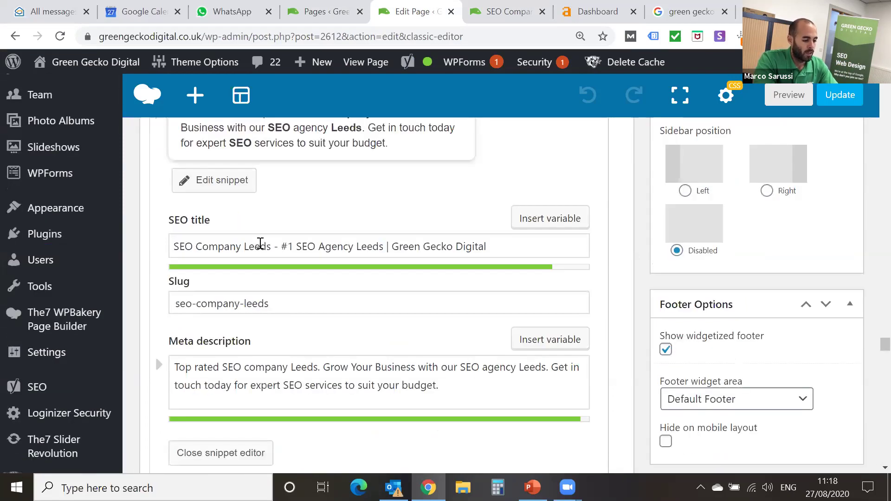
scroll(262, 249, "down", 3)
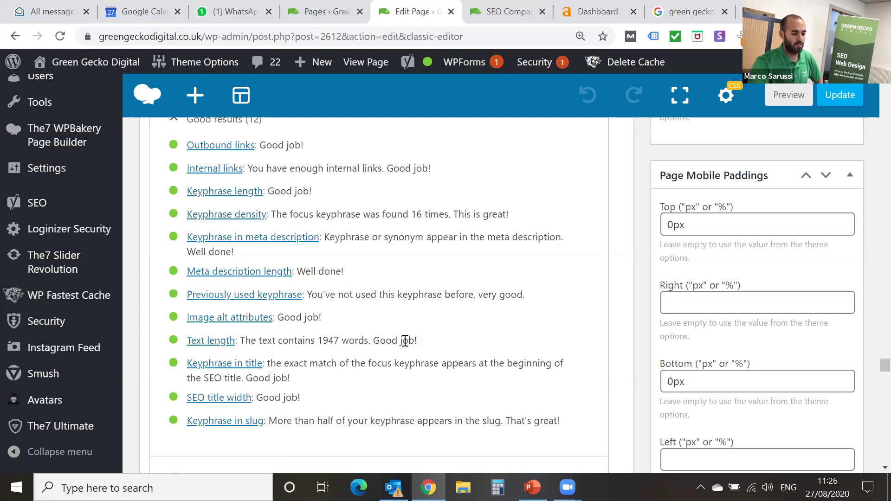
Step: Highlight the text length result and the "at the beginning of the SEO title" wording in the keyphrase in title result
left_click_drag(425, 344, 241, 344)
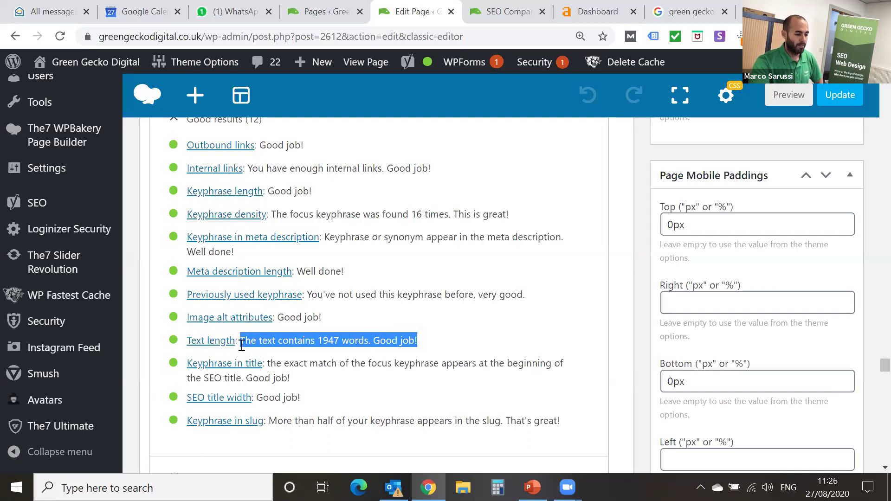
left_click(421, 345)
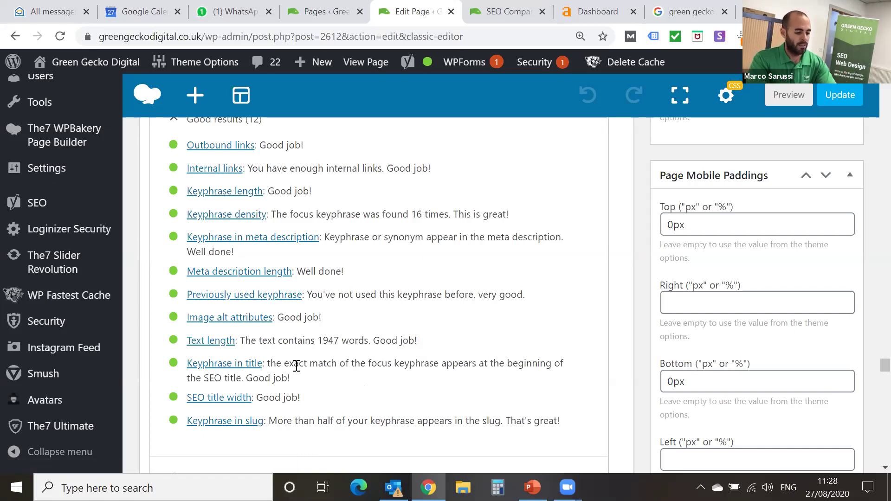
left_click_drag(479, 364, 242, 378)
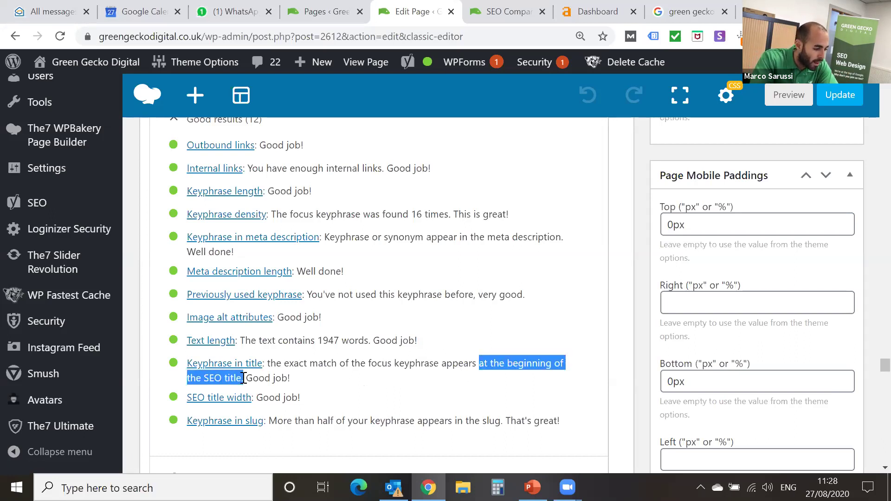
left_click(514, 363)
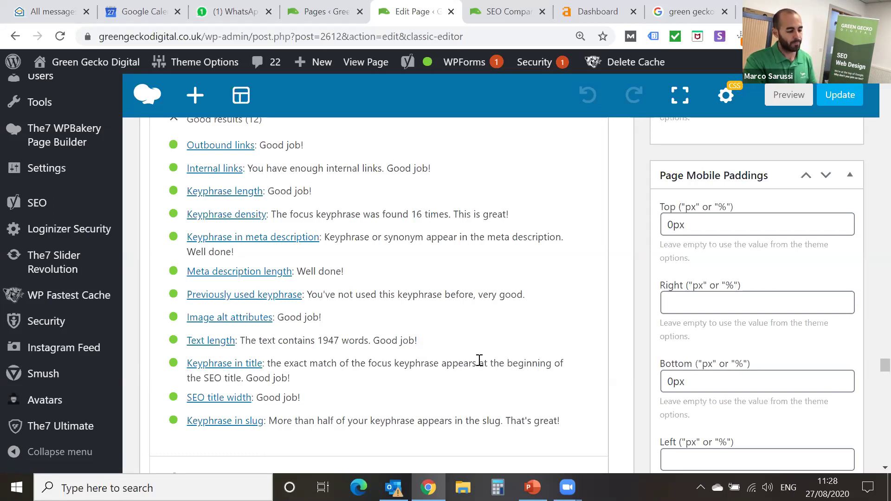
scroll(464, 360, "down", 1)
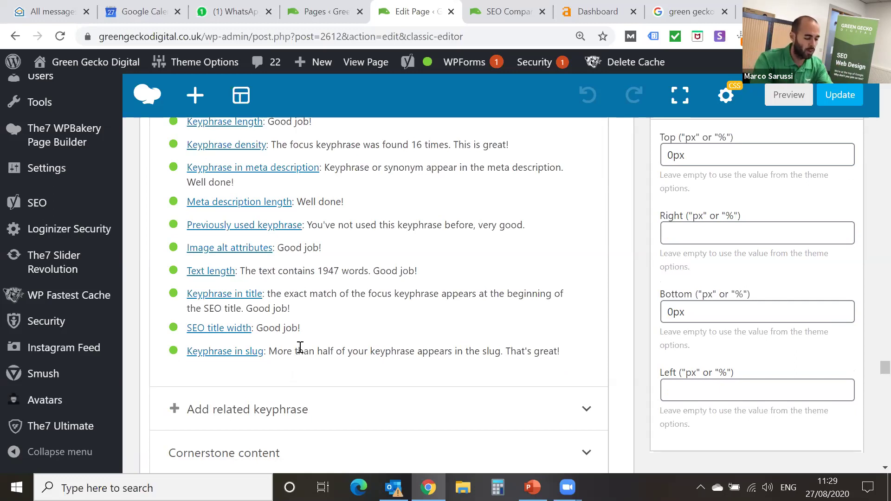
Step: Read back through the analysis from the keyphrase in slug result to the listed problems and the good results
scroll(307, 345, "up", 1)
scroll(278, 301, "up", 1)
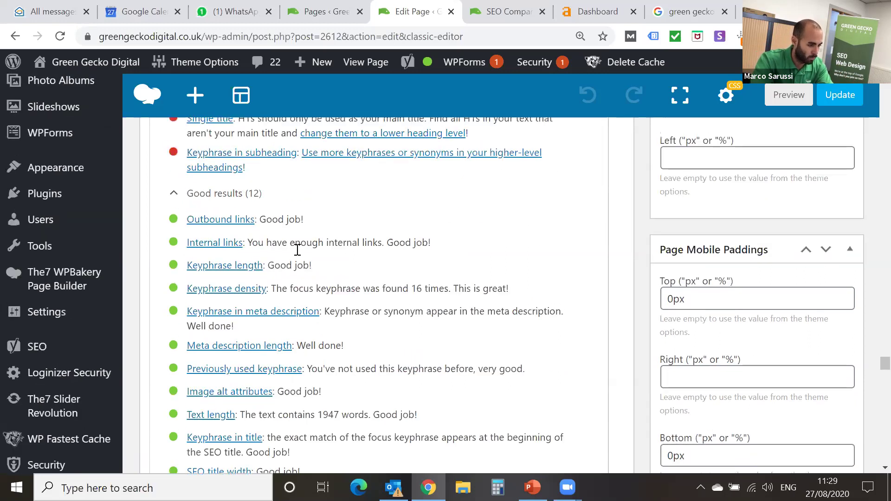
scroll(233, 176, "up", 3)
scroll(238, 269, "down", 2)
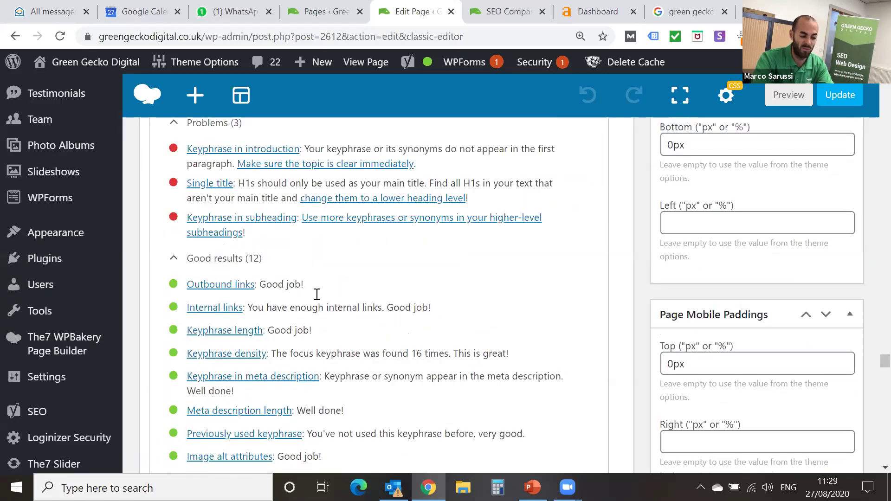
scroll(278, 283, "down", 1)
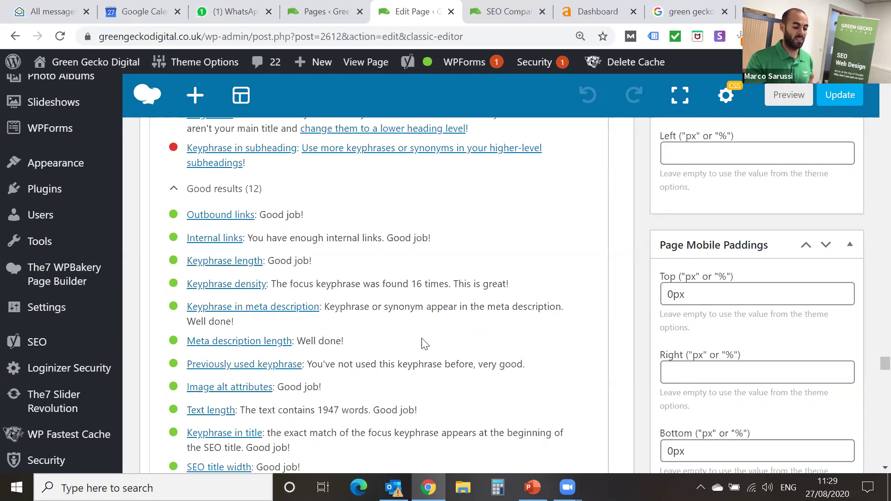
scroll(436, 343, "down", 2)
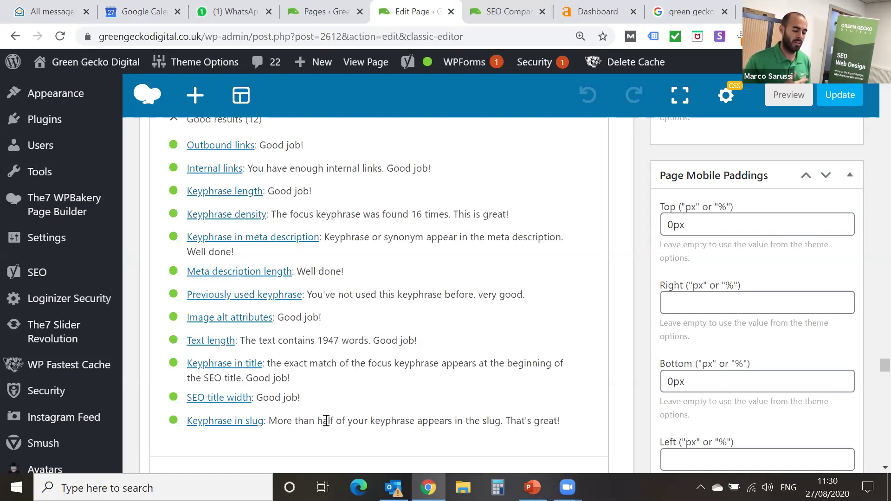
Step: Compare the page's slug in the snippet editor with the keyphrase in slug result of the SEO analysis
scroll(327, 420, "up", 9)
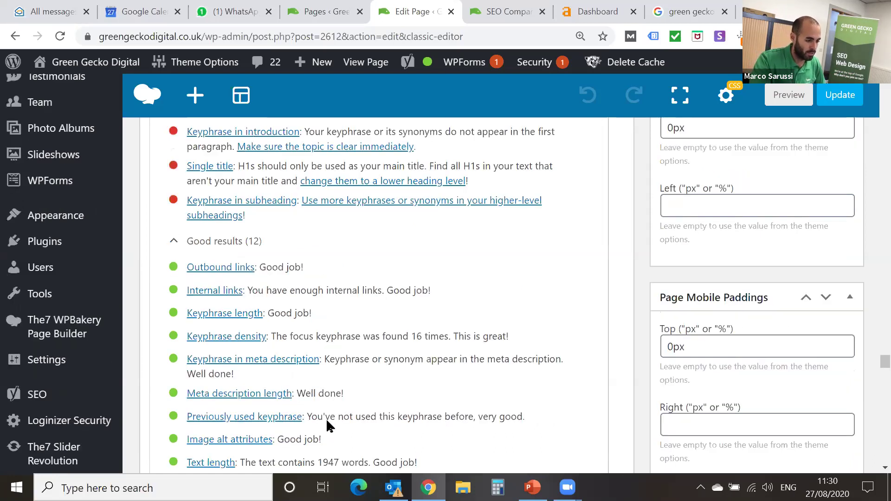
scroll(329, 421, "up", 5)
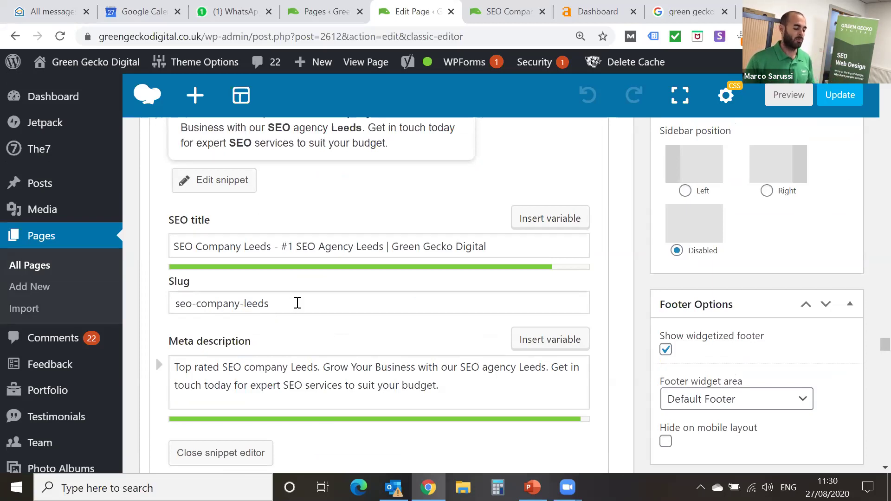
scroll(304, 309, "down", 12)
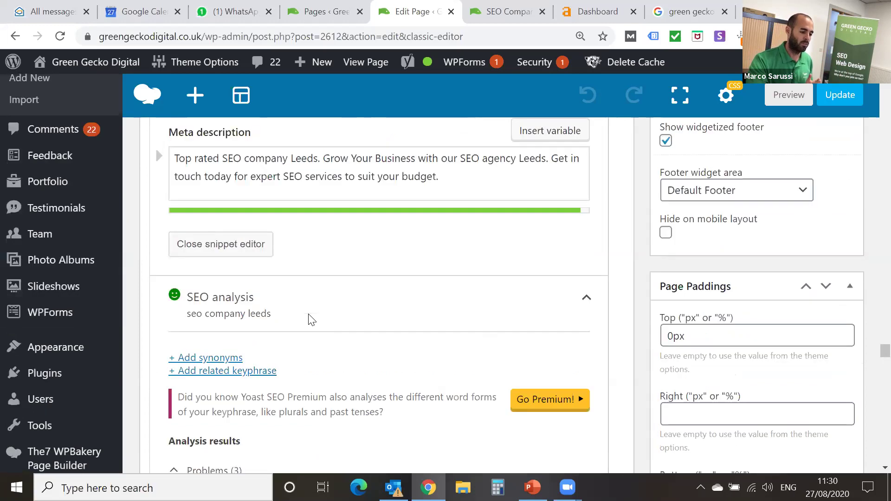
scroll(309, 313, "down", 1)
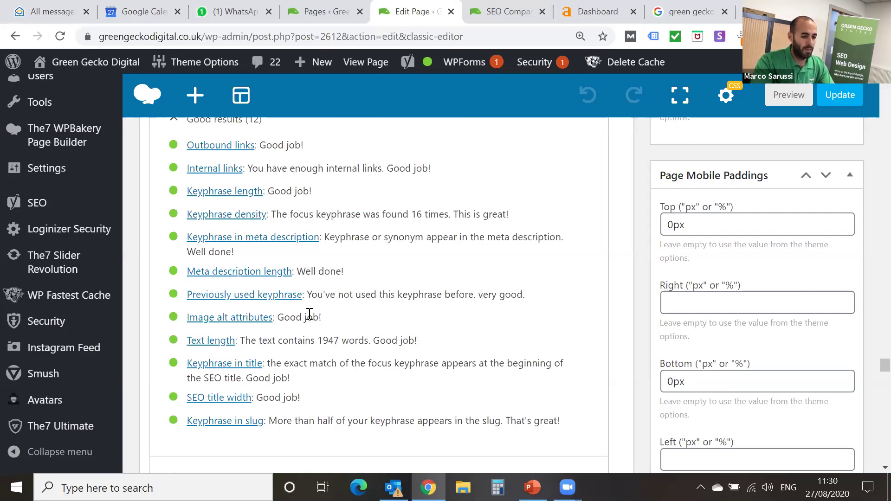
Step: Search Google for "accountants leeds" in a new browser tab and examine the titles and URLs of the organic results
key("ctrl+t")
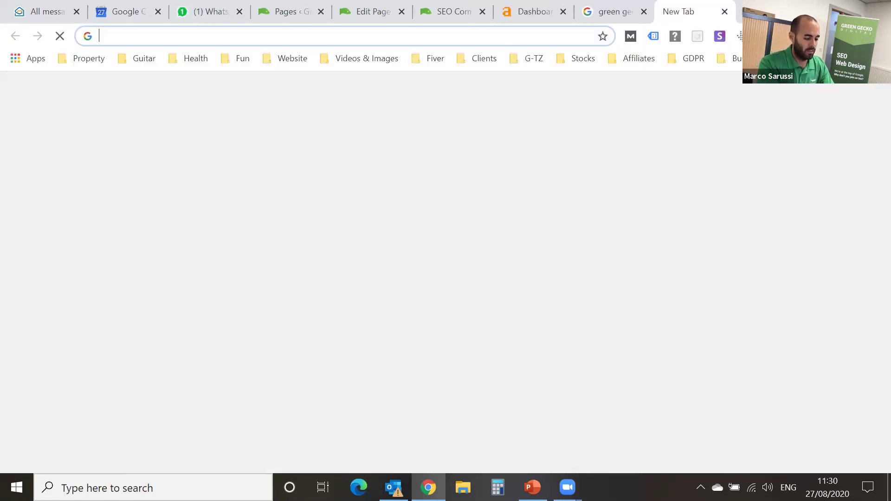
type("accountant")
key("Return")
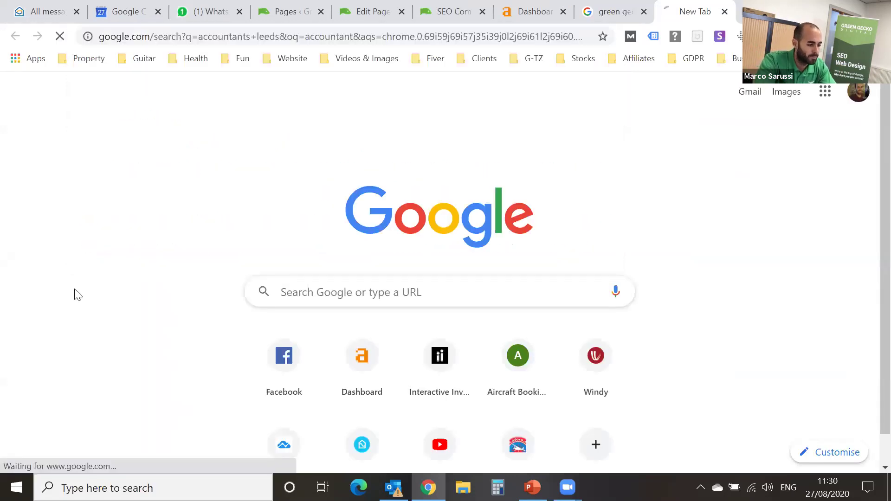
scroll(76, 295, "down", 10)
scroll(77, 295, "down", 9)
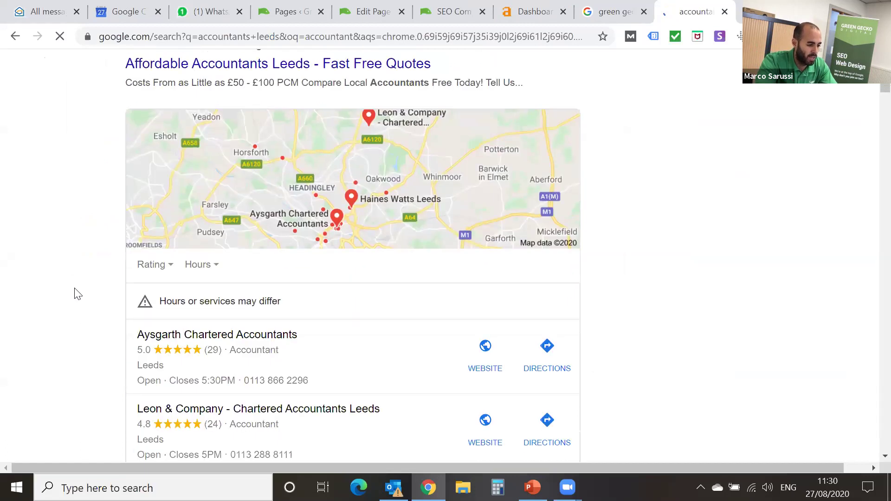
scroll(77, 292, "down", 3)
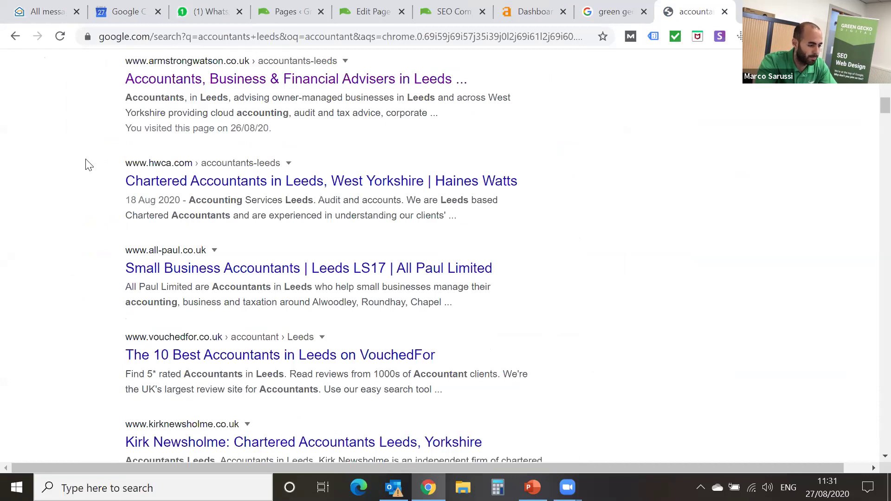
scroll(89, 165, "up", 1)
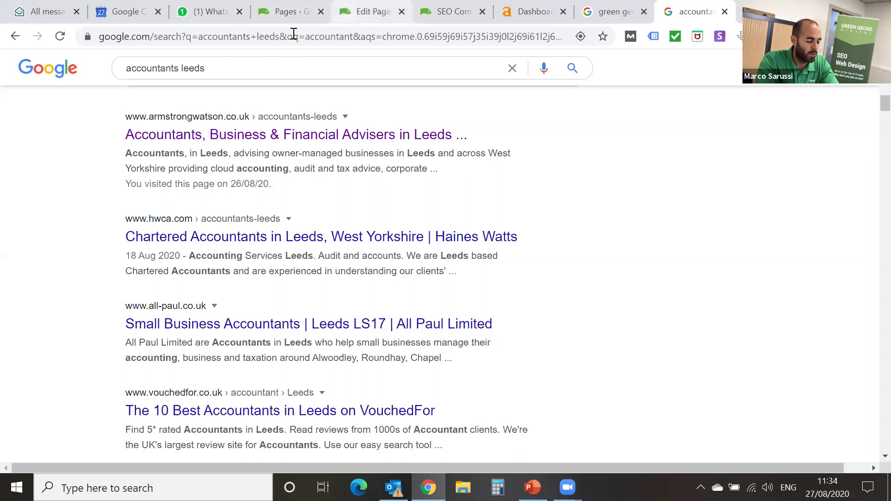
Step: Switch back to the page editor and return to the focus keyphrase in the Yoast SEO section
left_click(371, 11)
scroll(336, 258, "up", 6)
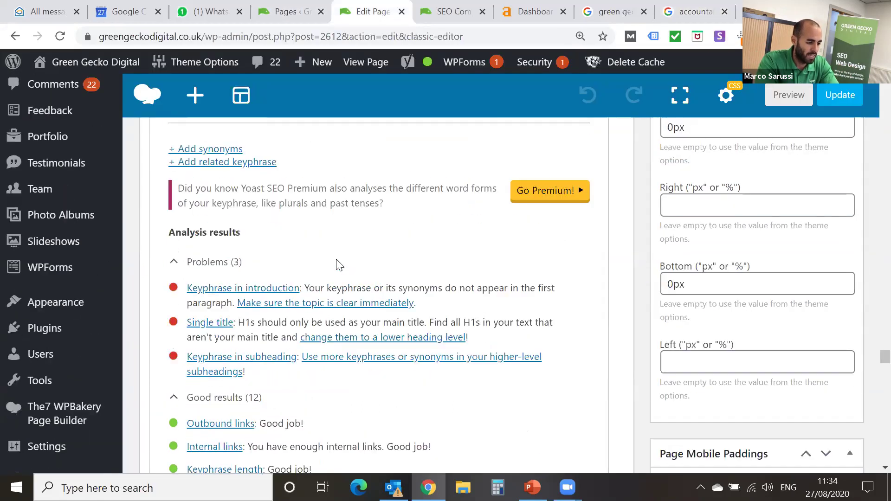
scroll(336, 265, "up", 6)
scroll(338, 261, "up", 10)
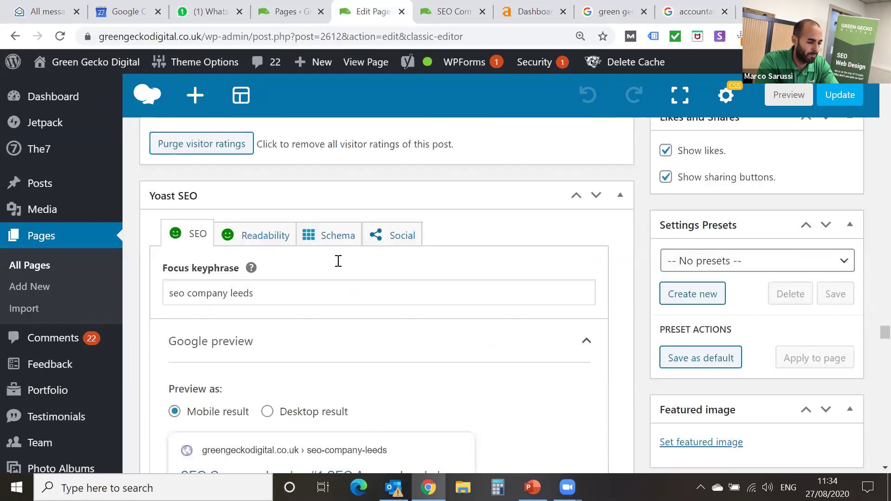
Step: Open the readability analysis in the Yoast SEO section and read the transition words improvement and the good results
scroll(334, 259, "down", 1)
left_click(265, 186)
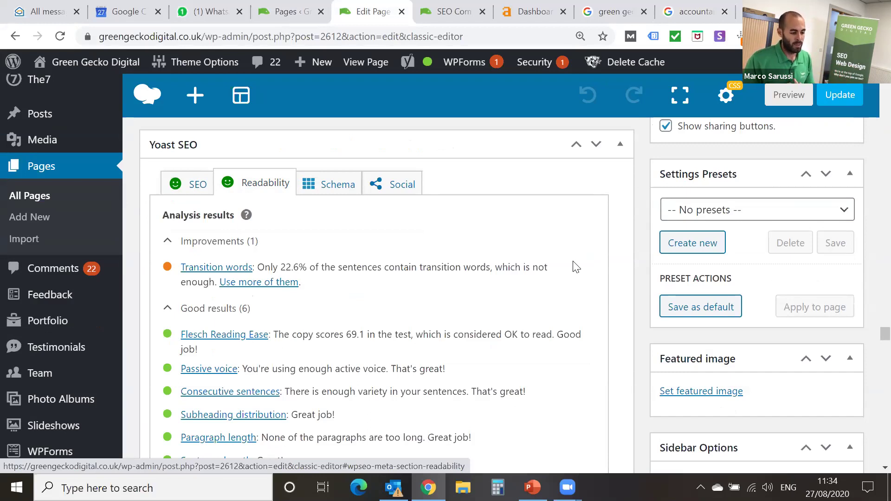
scroll(576, 269, "down", 2)
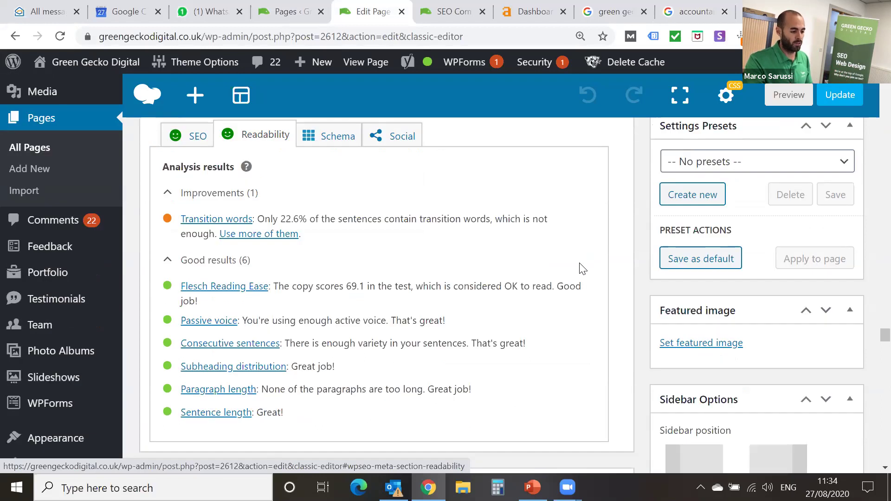
scroll(580, 271, "up", 2)
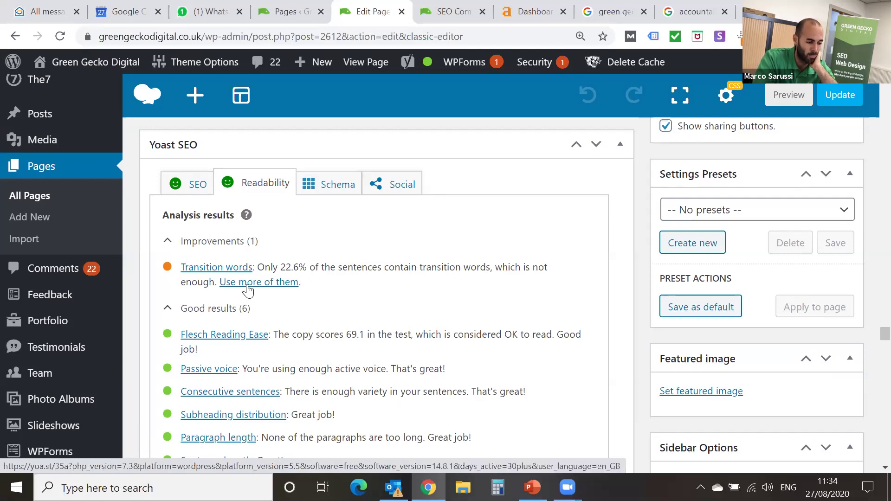
scroll(263, 318, "down", 2)
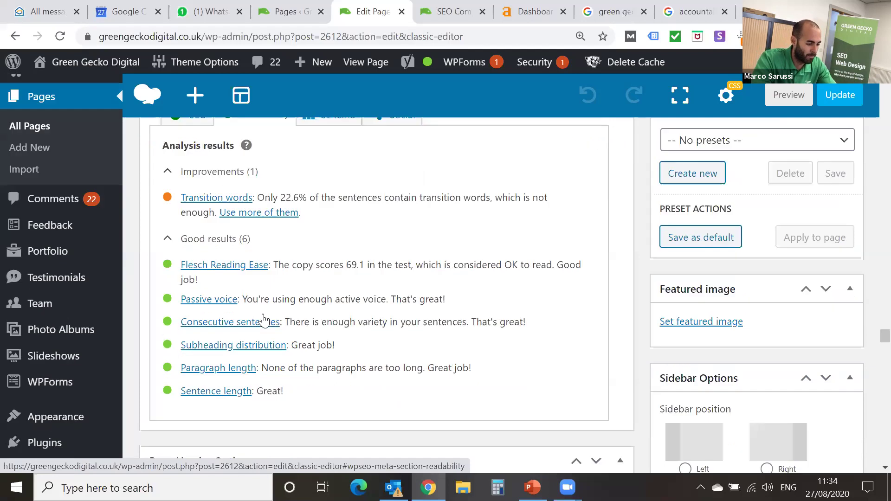
scroll(263, 312, "up", 2)
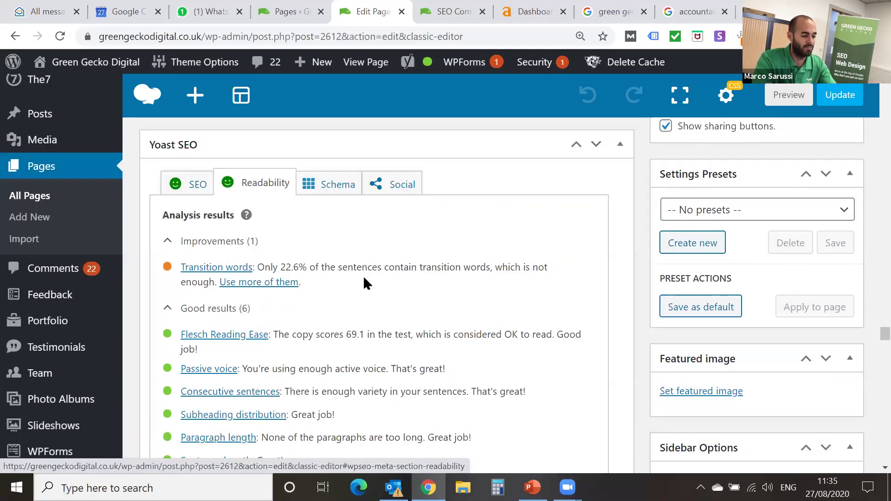
scroll(370, 293, "down", 2)
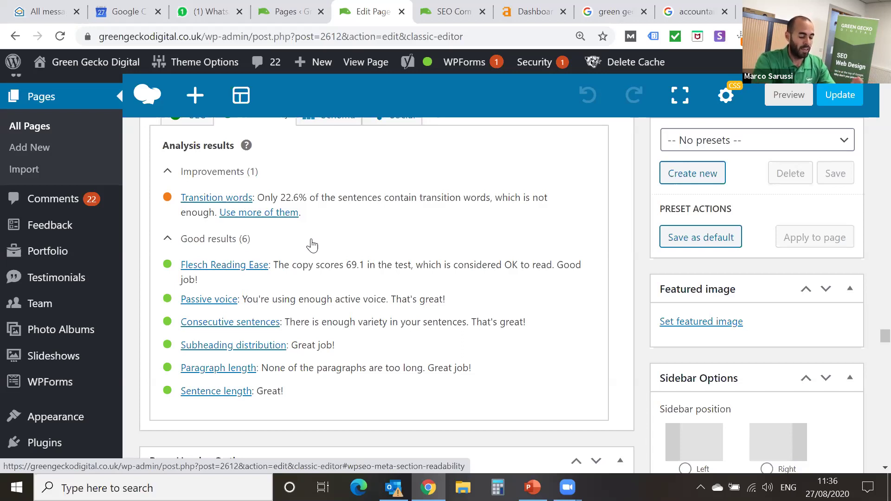
Step: Open Yoast's Real-time Content Analysis page in a new browser tab and examine its content, focus keyword, snippet and assessment sections
mouse_move(567, 486)
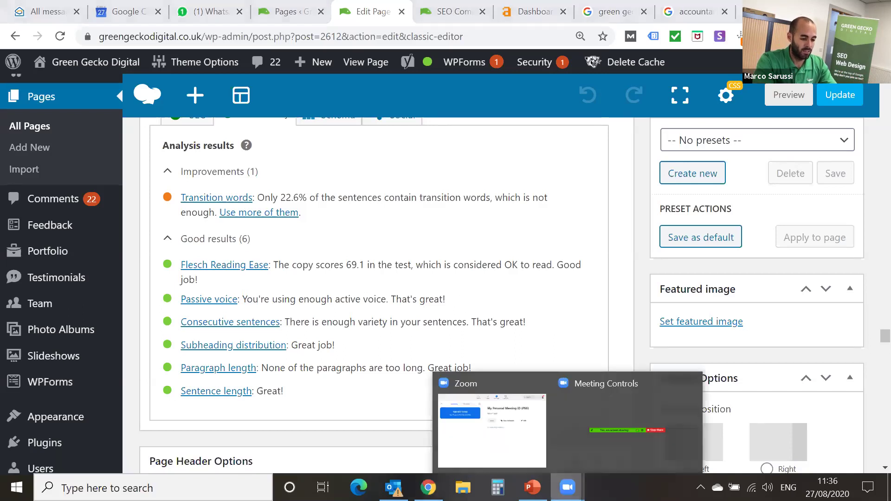
mouse_move(511, 434)
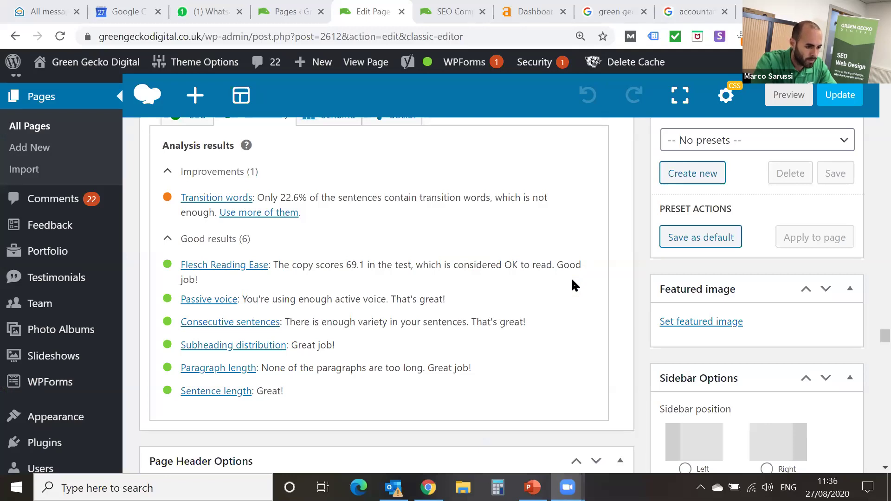
key("Tab")
key("Tab")
key("Return")
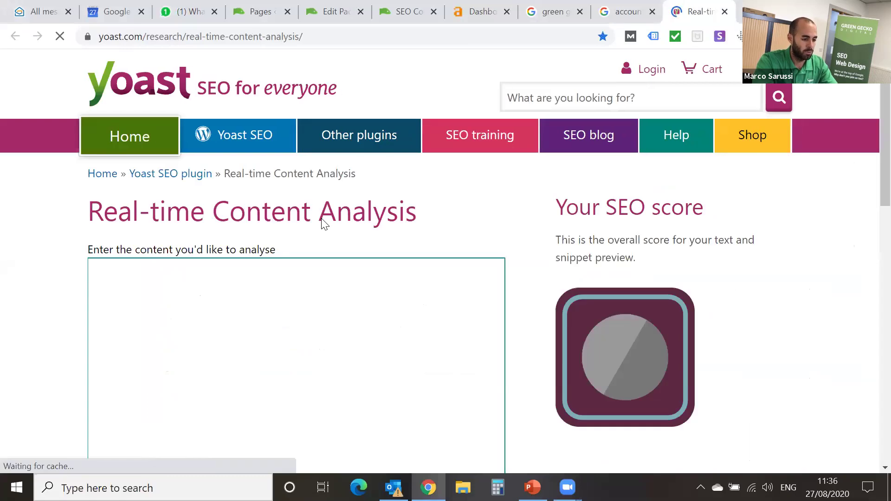
scroll(217, 310, "down", 7)
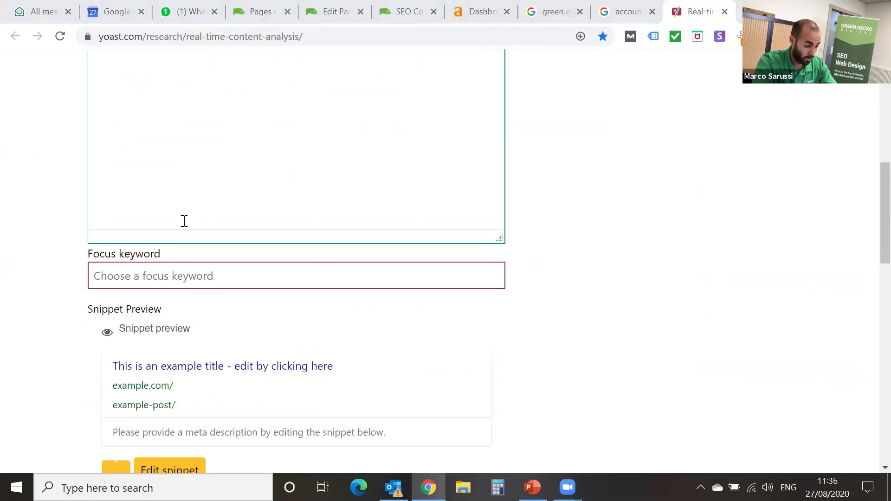
scroll(183, 274, "down", 6)
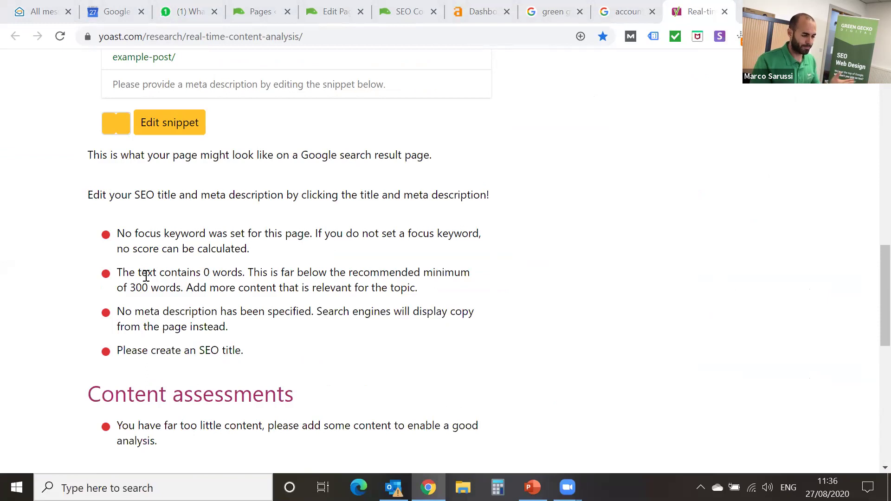
Step: Return to the page editor and review the SEO analysis from the snippet fields down to the listed problems
left_click(305, 20)
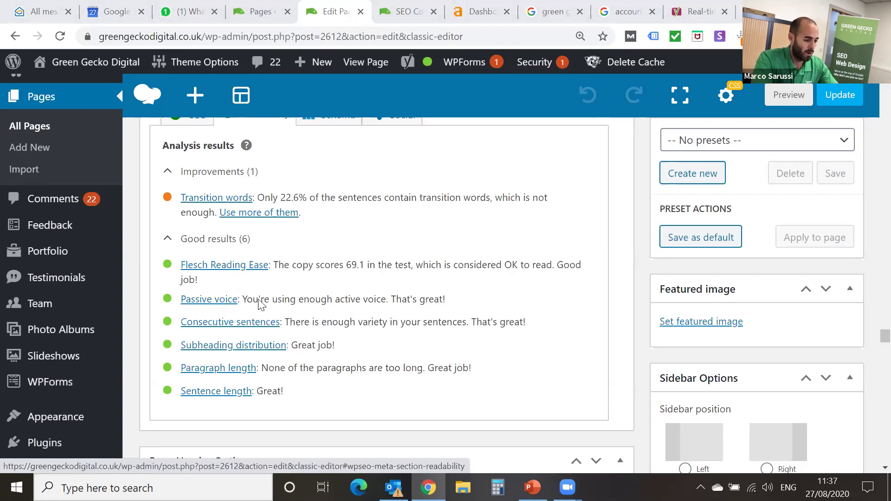
scroll(243, 300, "up", 1)
left_click(188, 189)
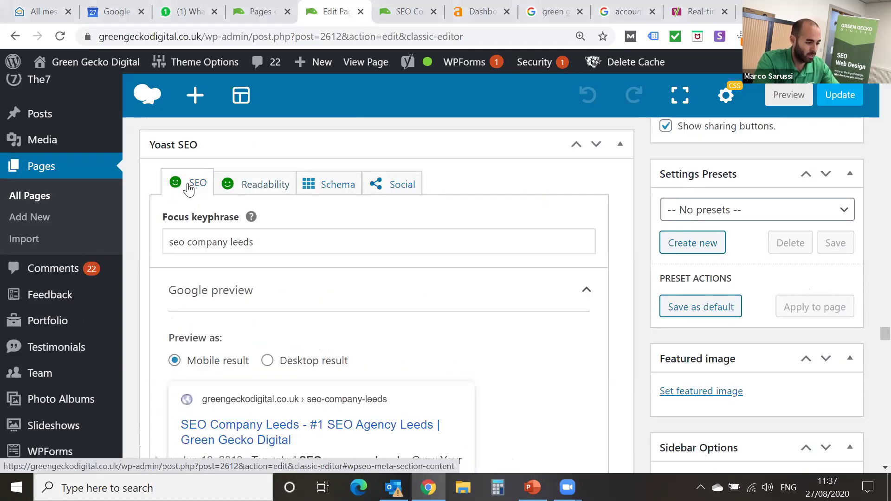
scroll(250, 267, "down", 4)
scroll(249, 267, "down", 6)
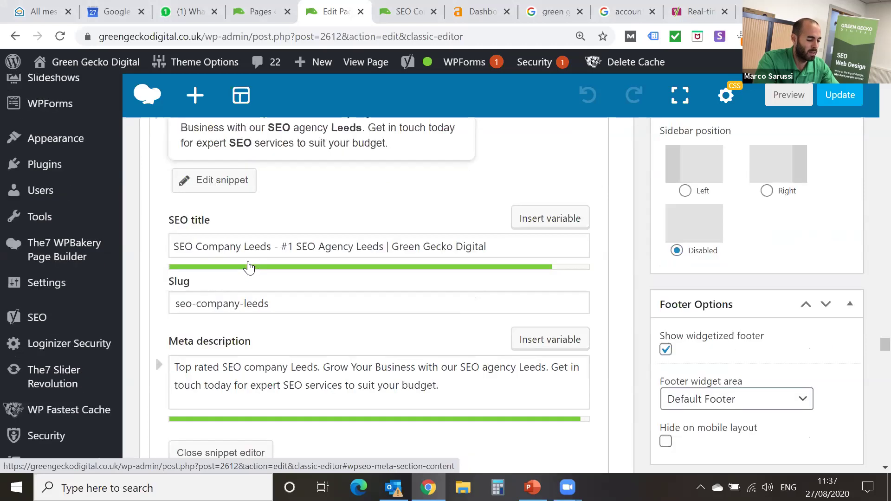
scroll(248, 261, "down", 6)
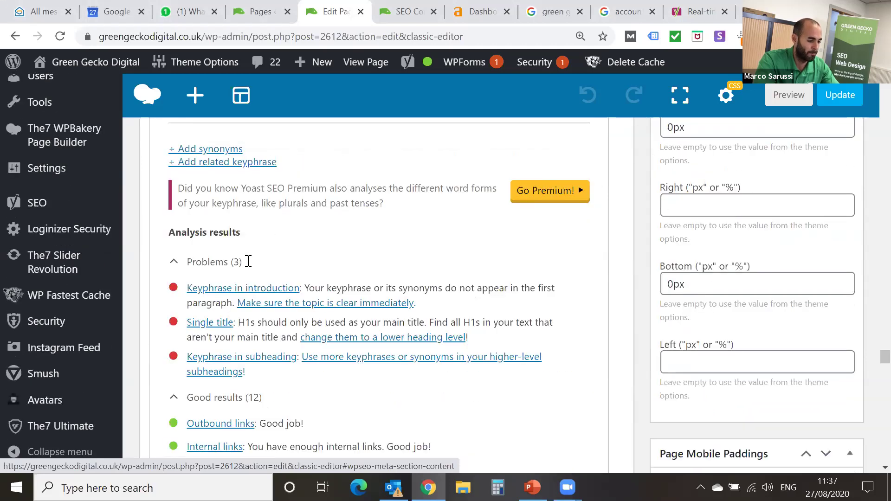
Step: Reopen the readability analysis of the page and read through its improvements and good results
scroll(249, 264, "up", 9)
scroll(244, 265, "up", 8)
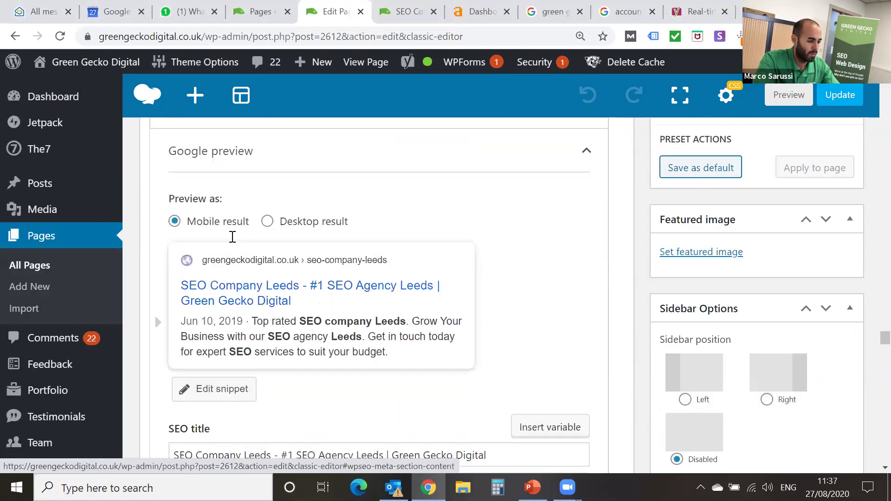
left_click(265, 322)
scroll(265, 322, "down", 4)
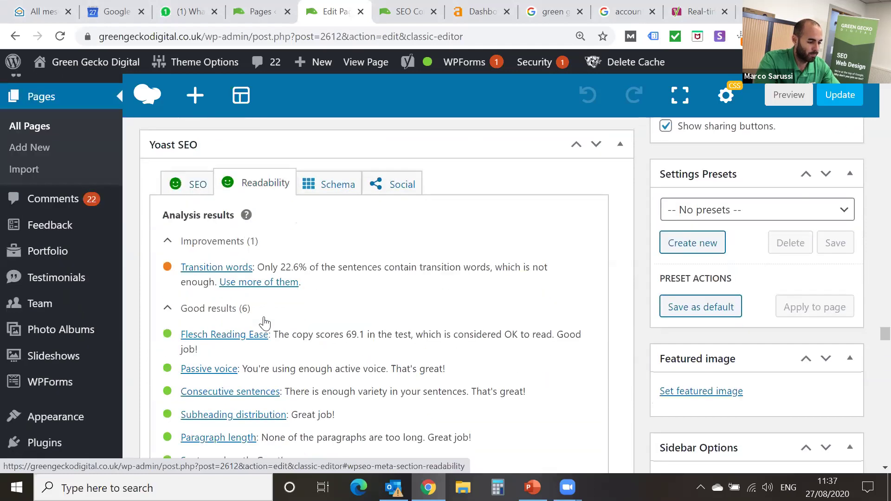
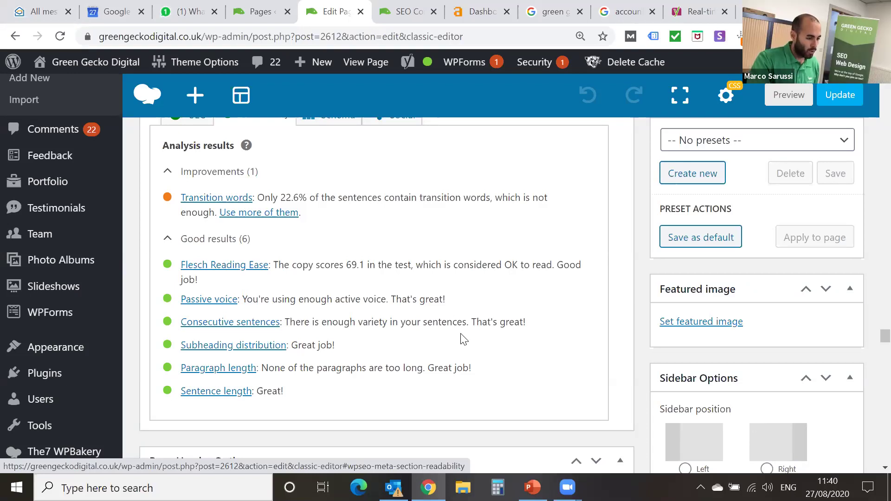
Step: Go back to the SEO analysis in the Yoast SEO section and point out the focus keyphrase
scroll(464, 341, "up", 15)
scroll(423, 344, "up", 8)
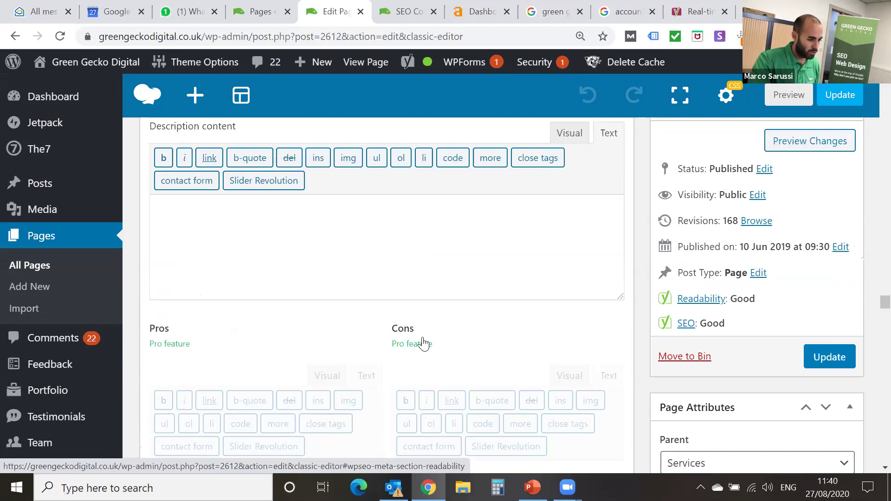
scroll(423, 344, "down", 13)
scroll(424, 344, "down", 15)
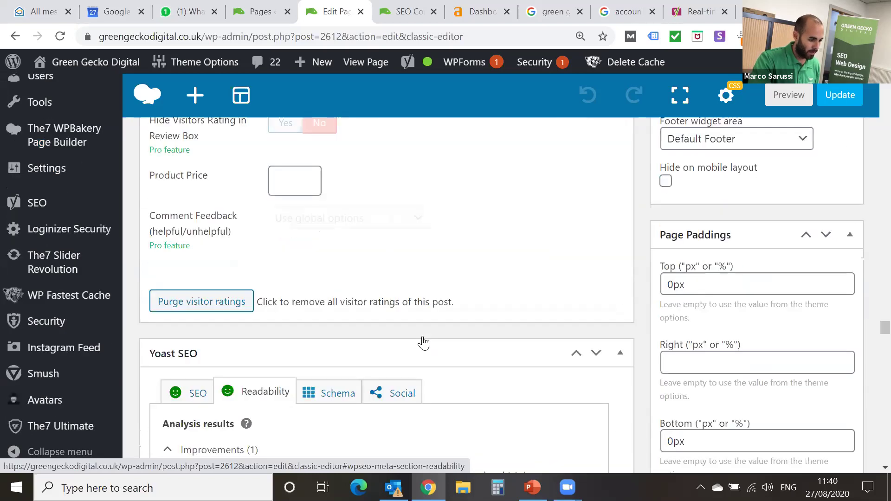
scroll(198, 274, "up", 6)
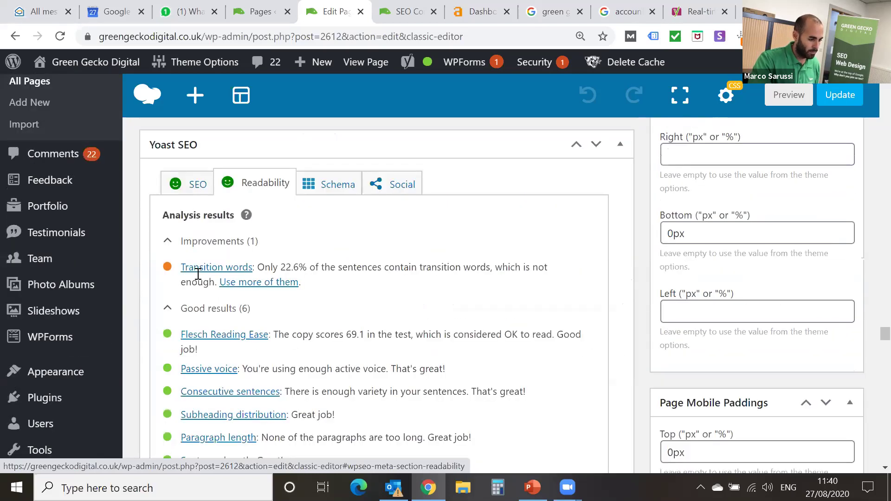
left_click(188, 193)
left_click(229, 242)
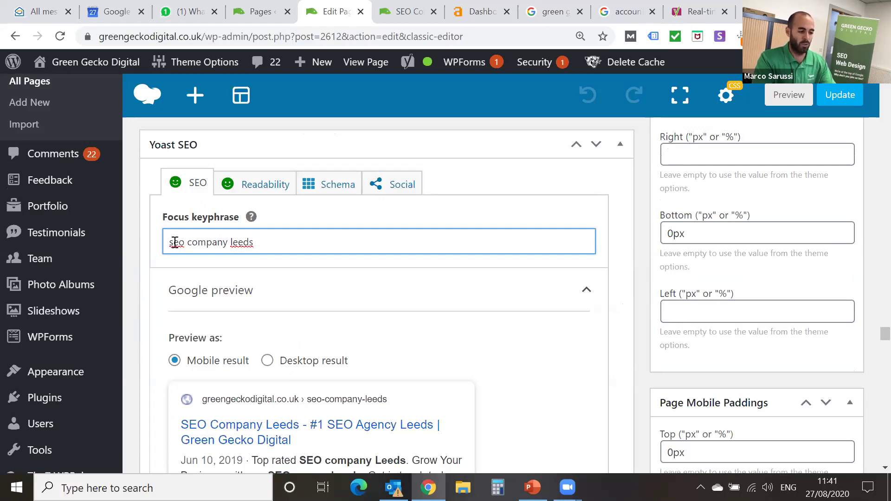
left_click(155, 249)
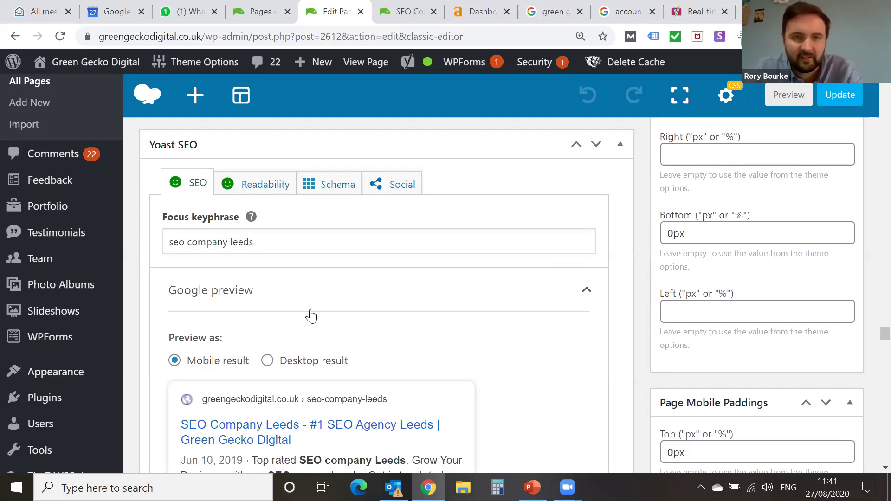
Step: Switch to the open Real-time Content Analysis page and return to its content entry area
scroll(316, 306, "up", 1)
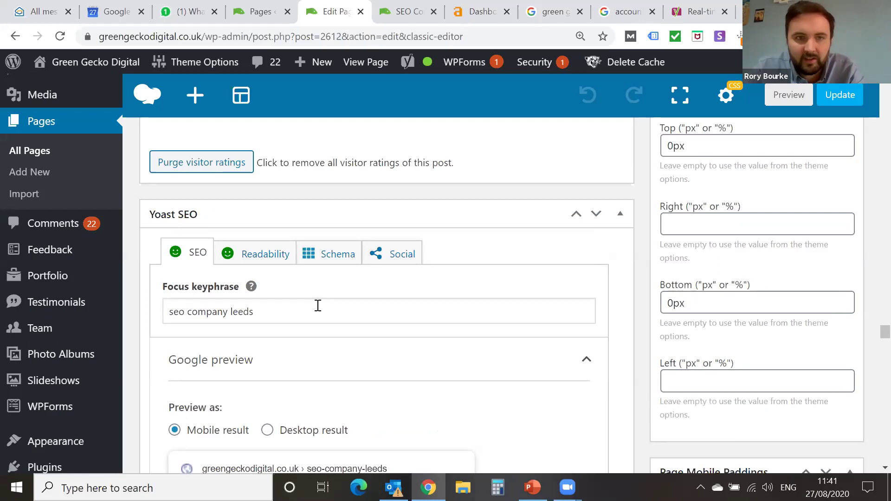
left_click(690, 18)
scroll(467, 189, "up", 15)
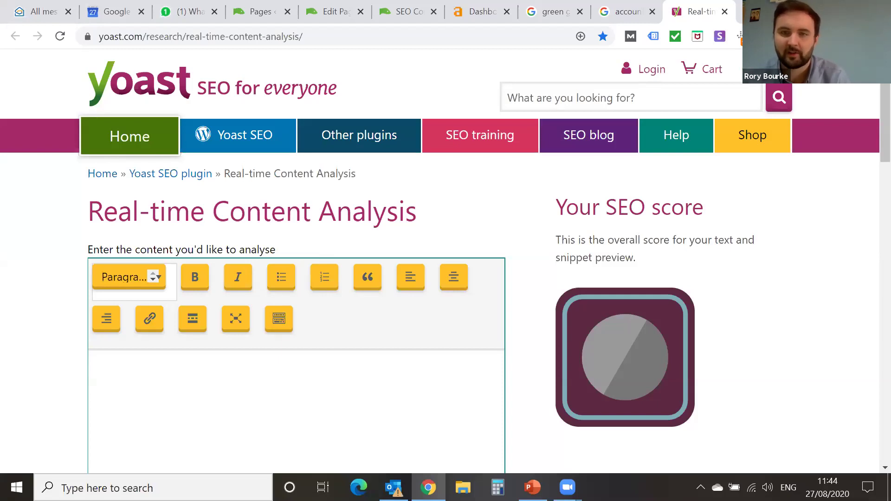
Step: Open the Google Search Console about page in a new browser tab and select its URL
key("ctrl+t")
type("google search s")
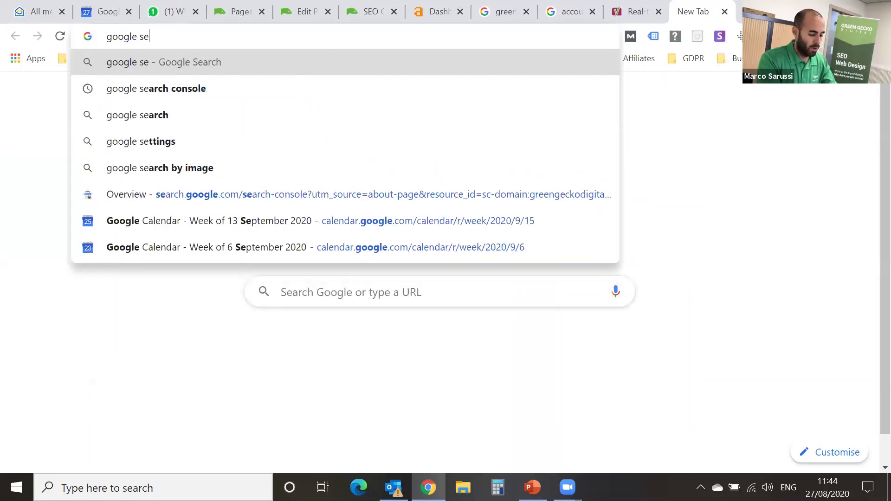
key("BackSpace")
type("co")
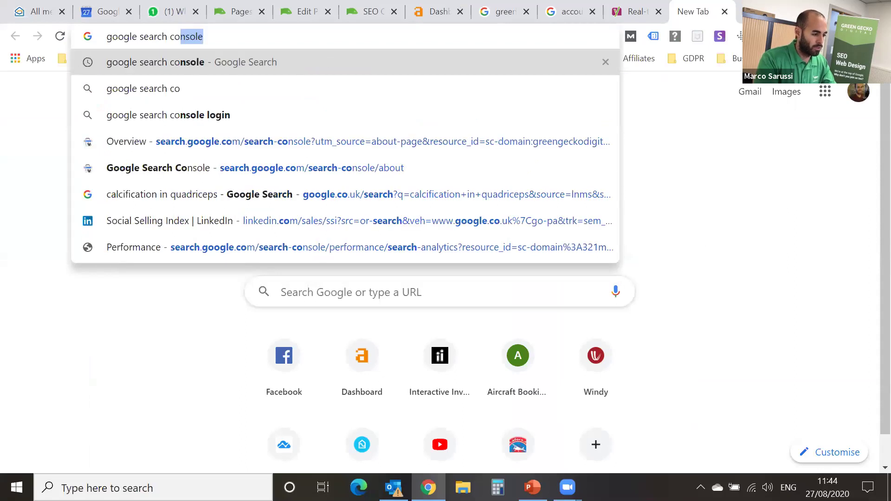
key("Return")
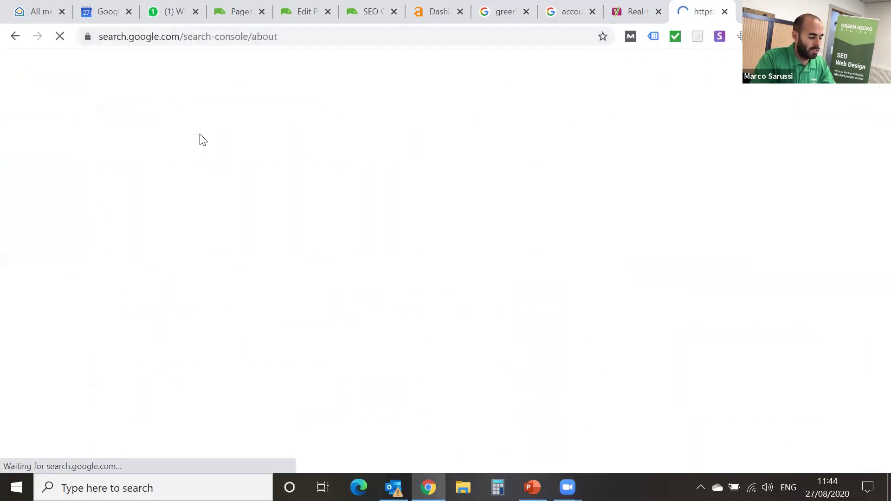
left_click(201, 36)
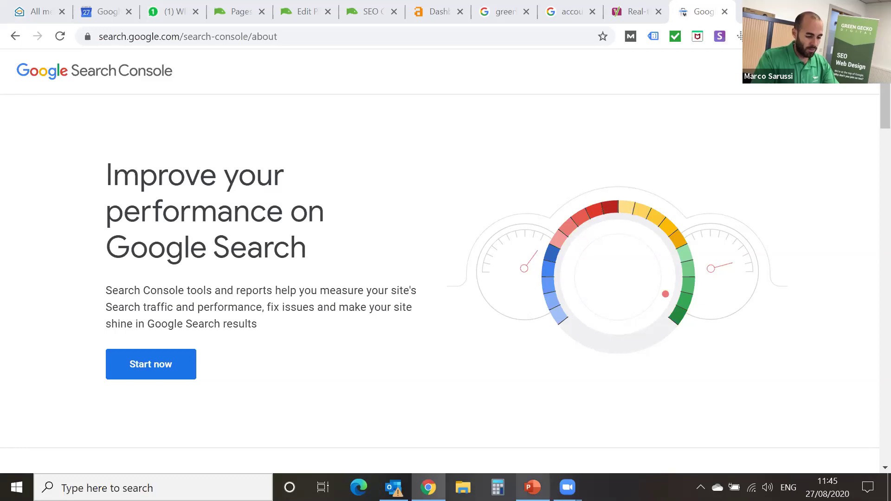
Step: Switch to PowerPoint and start the slide show from the current On-Page/Web Design Best-Practice slide
left_click(532, 487)
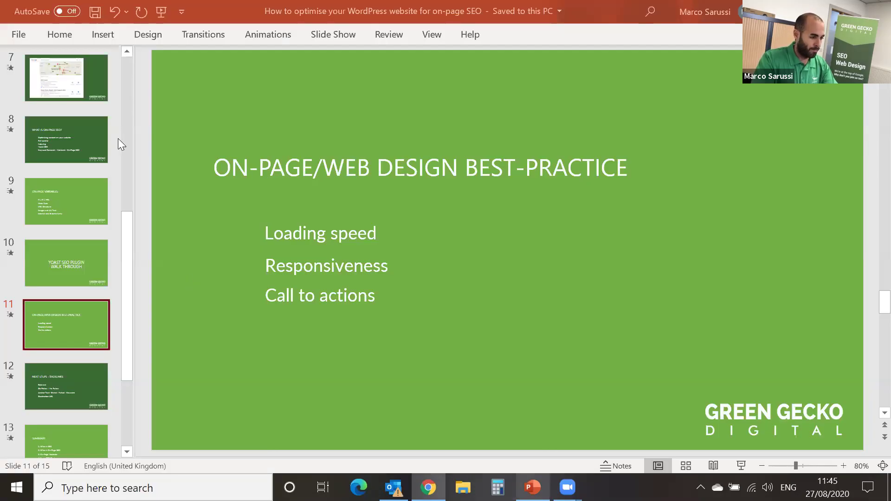
left_click(333, 34)
left_click(74, 72)
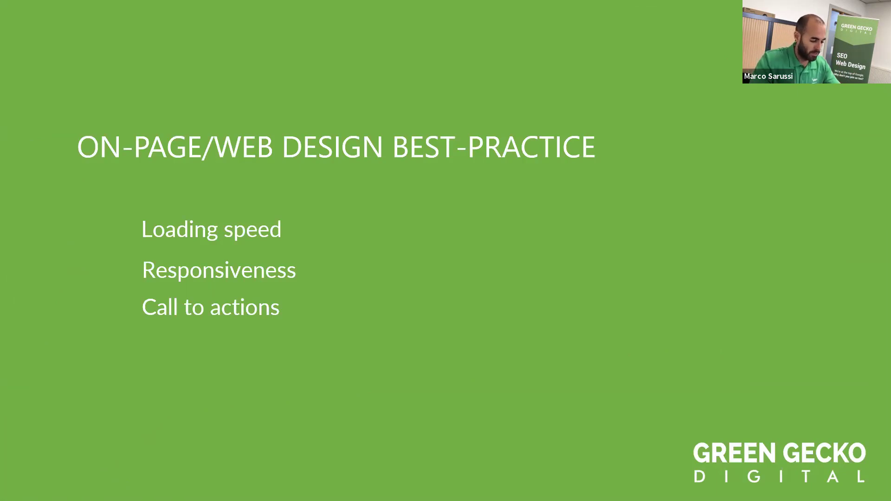
Step: Switch back to Chrome, search Google for "accountants leeds" and look through the organic results
key("super")
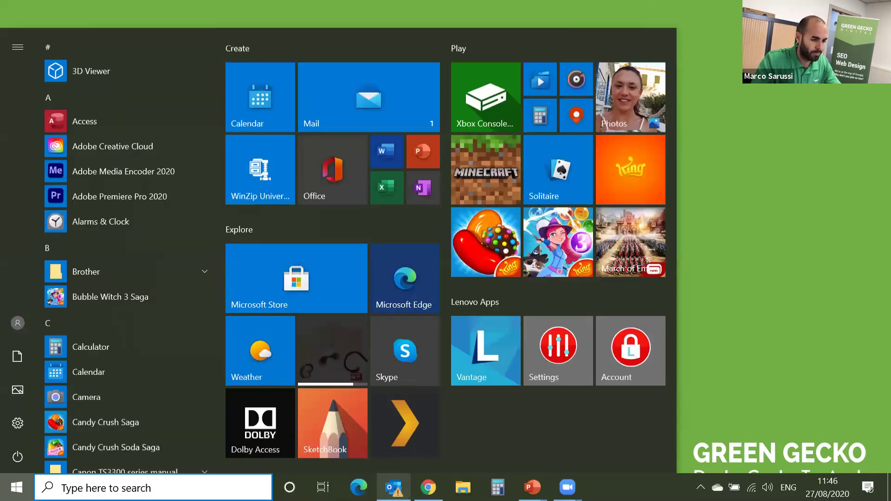
left_click(428, 487)
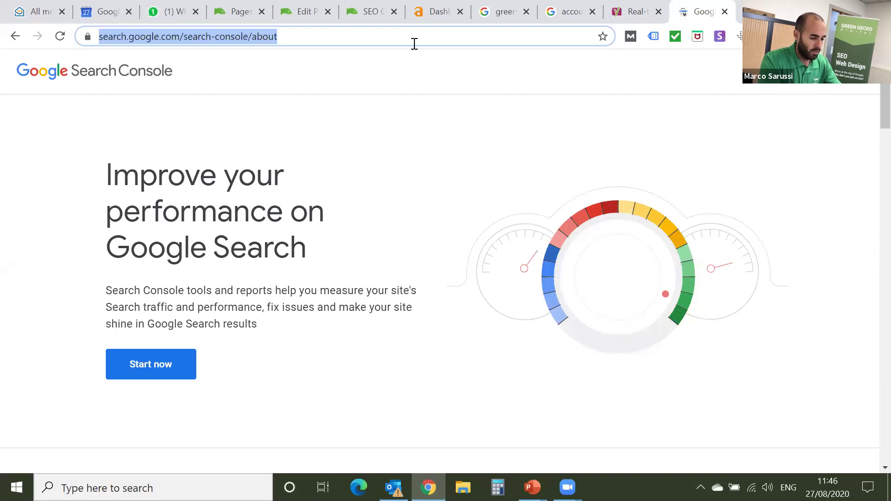
type("account")
key("Down")
key("Return")
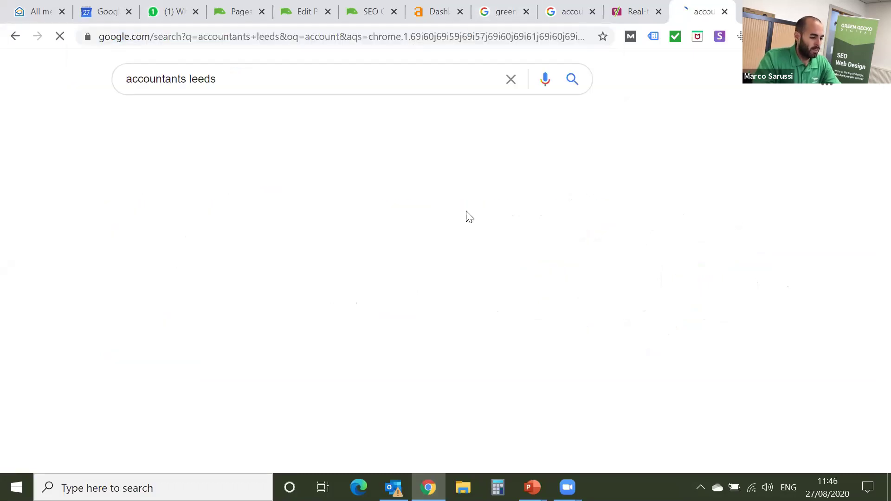
scroll(118, 212, "down", 12)
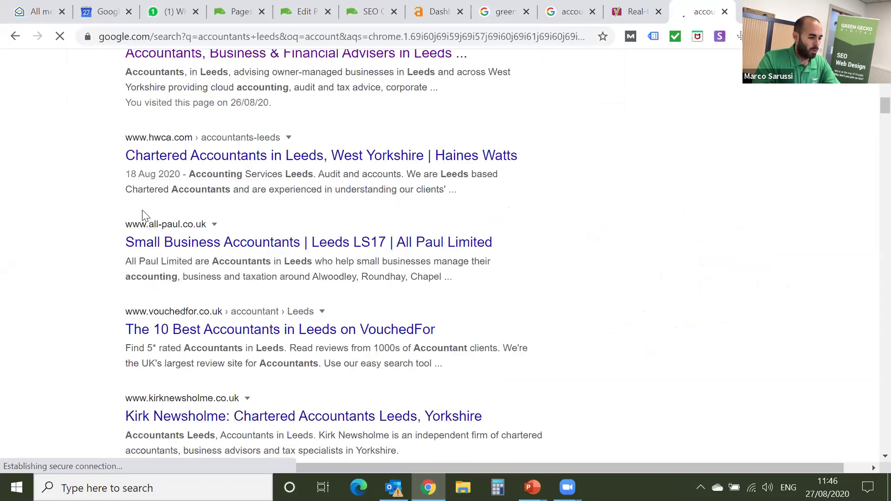
Step: Search Google for "pingdom speed test" in a new browser tab and open the Pingdom Website Speed Test page from the results
scroll(142, 216, "up", 1)
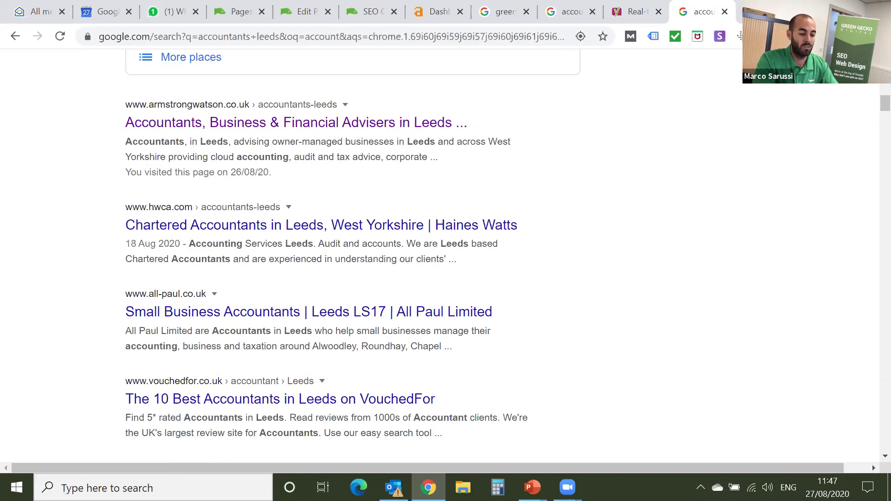
key("ctrl+t")
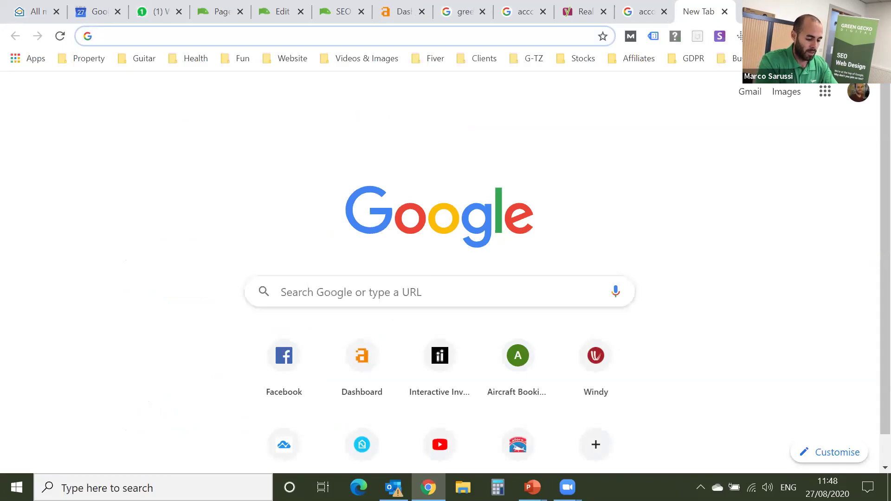
type("ping")
key("Down")
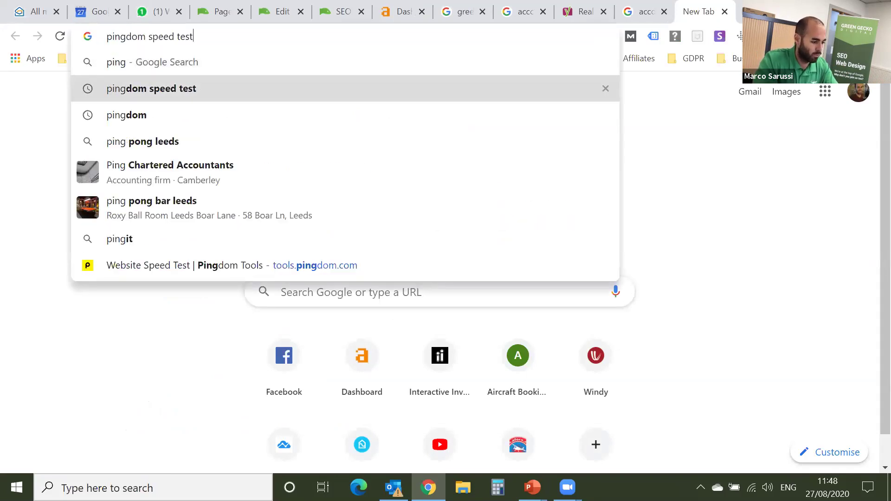
key("Return")
left_click(218, 319)
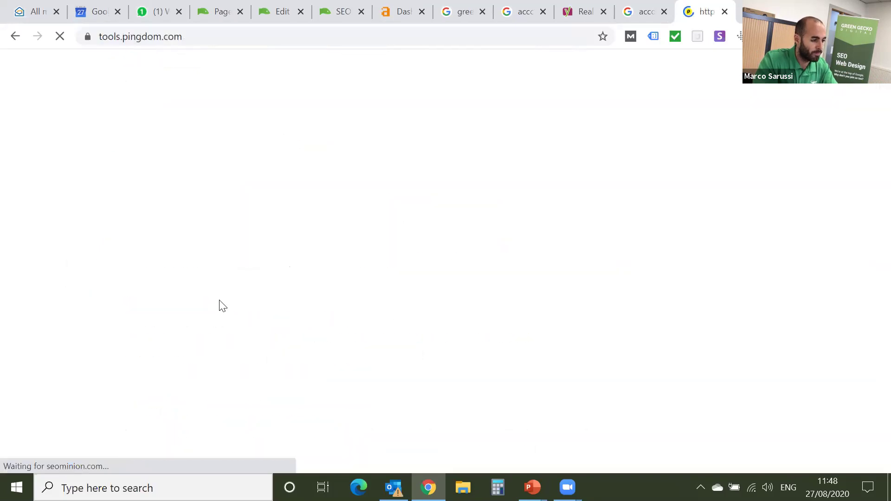
Step: Select the URL of the Pingdom speed test page and switch to the Zoom meeting controls
left_click(207, 41)
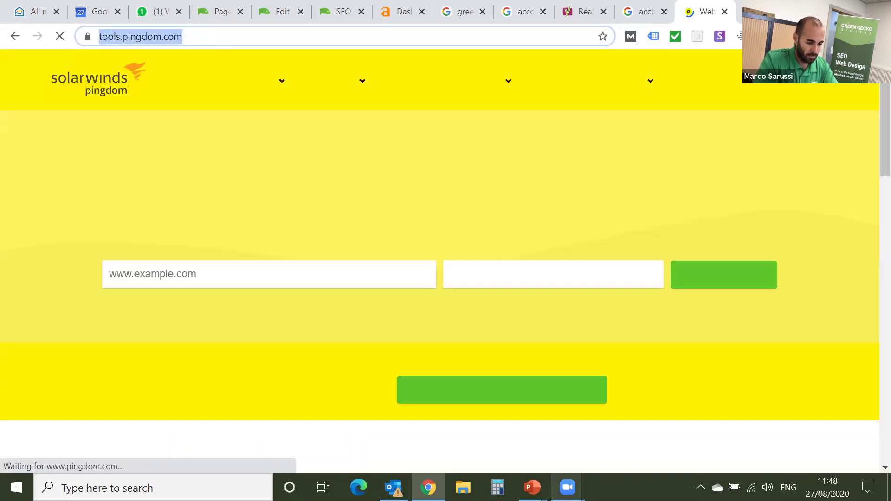
left_click(567, 488)
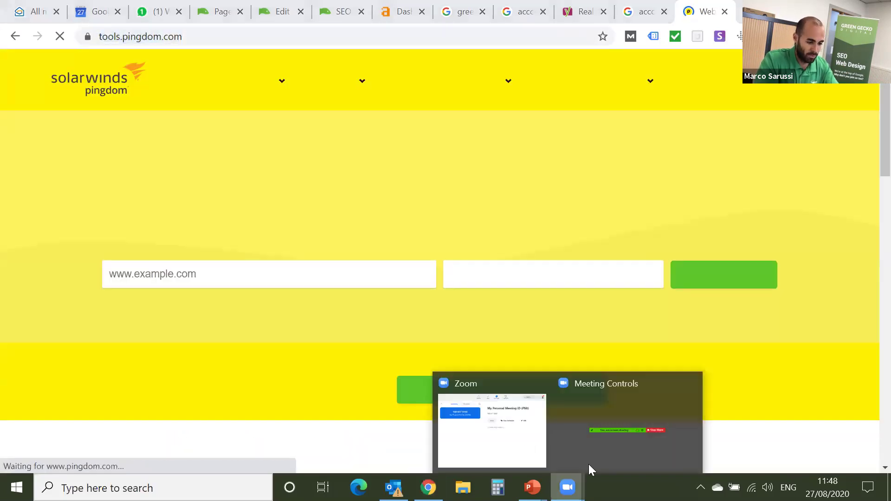
left_click(596, 434)
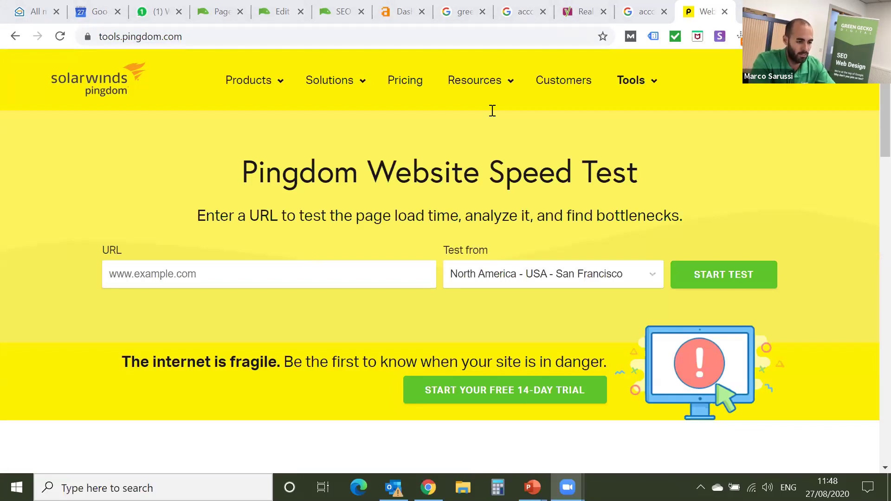
Step: Switch to the running PowerPoint slide show on the On-Page/Web Design Best-Practice slide
mouse_move(534, 485)
left_click(568, 429)
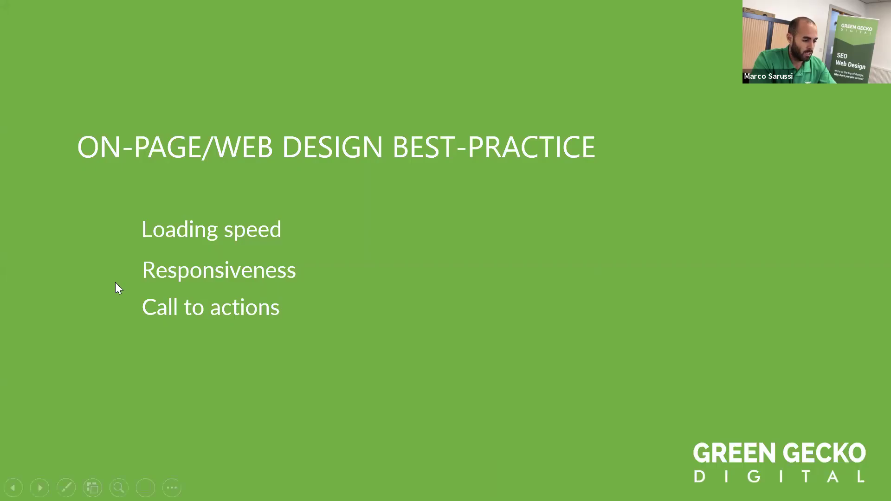